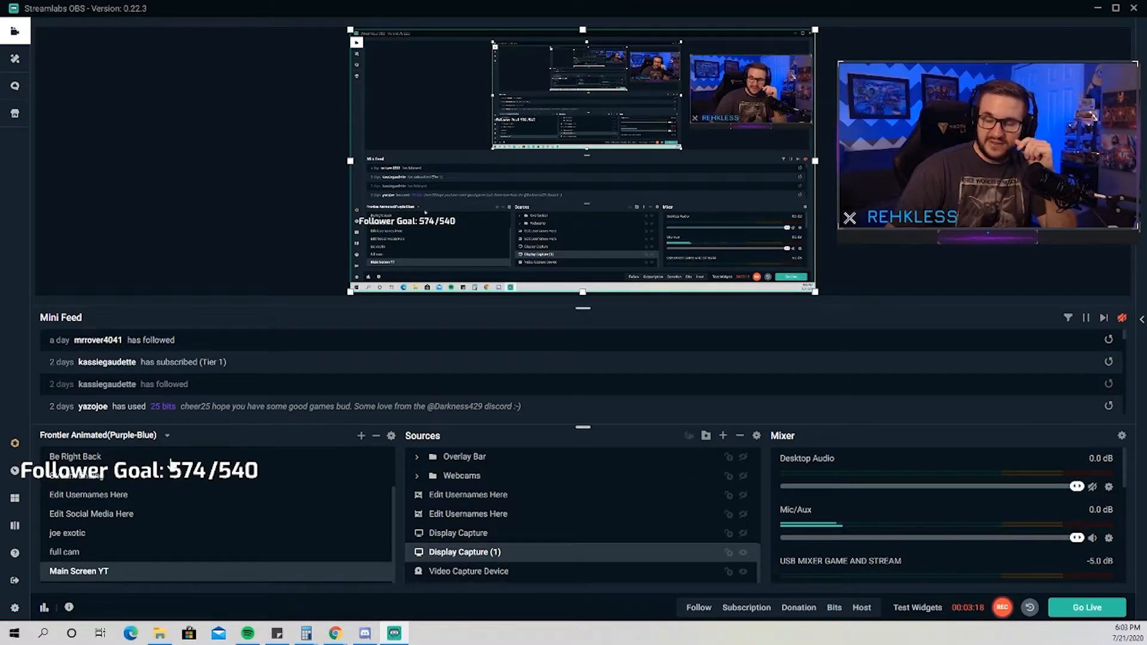
{"action": "right_click", "coordinate": [99, 576]}
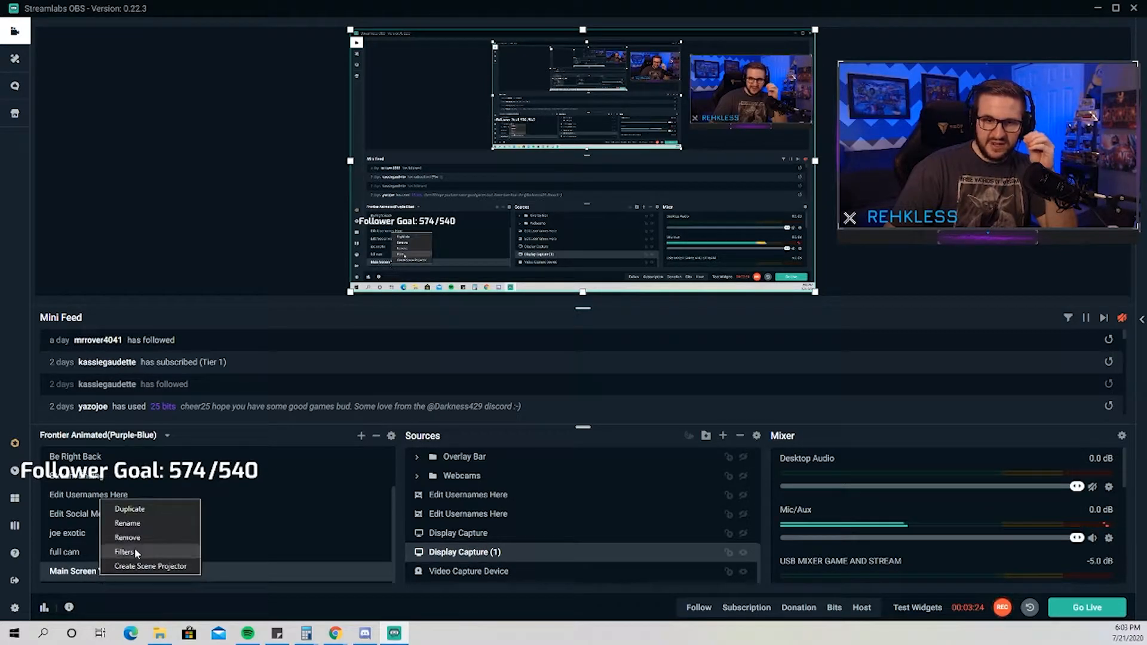
{"action": "left_click", "coordinate": [141, 523]}
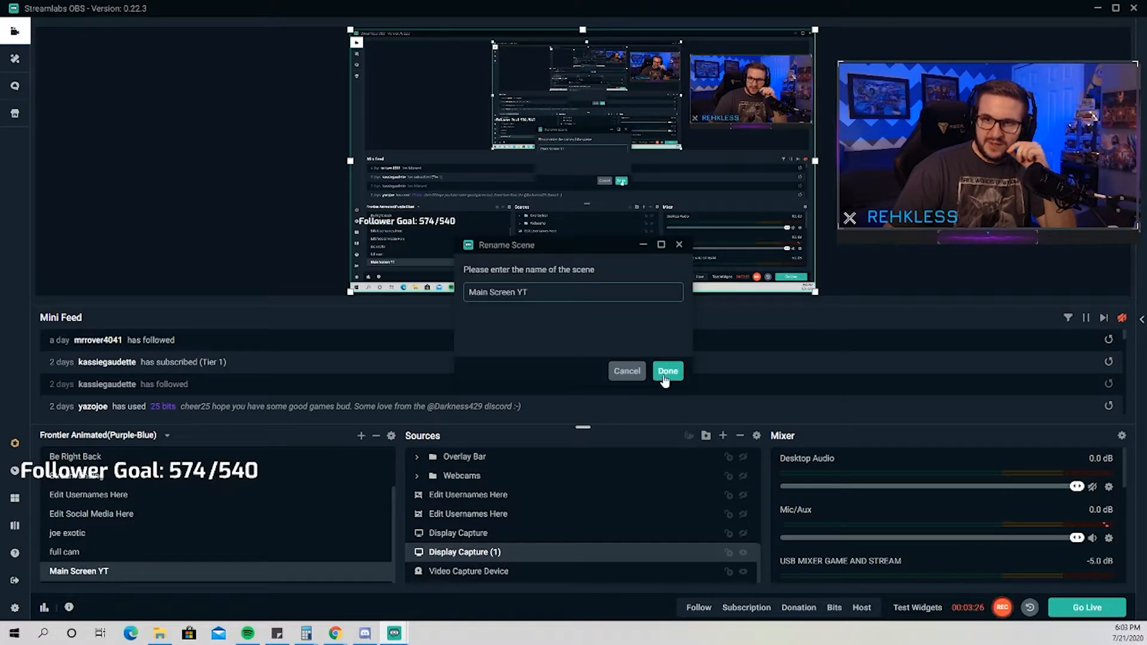
{"action": "left_click", "coordinate": [634, 375]}
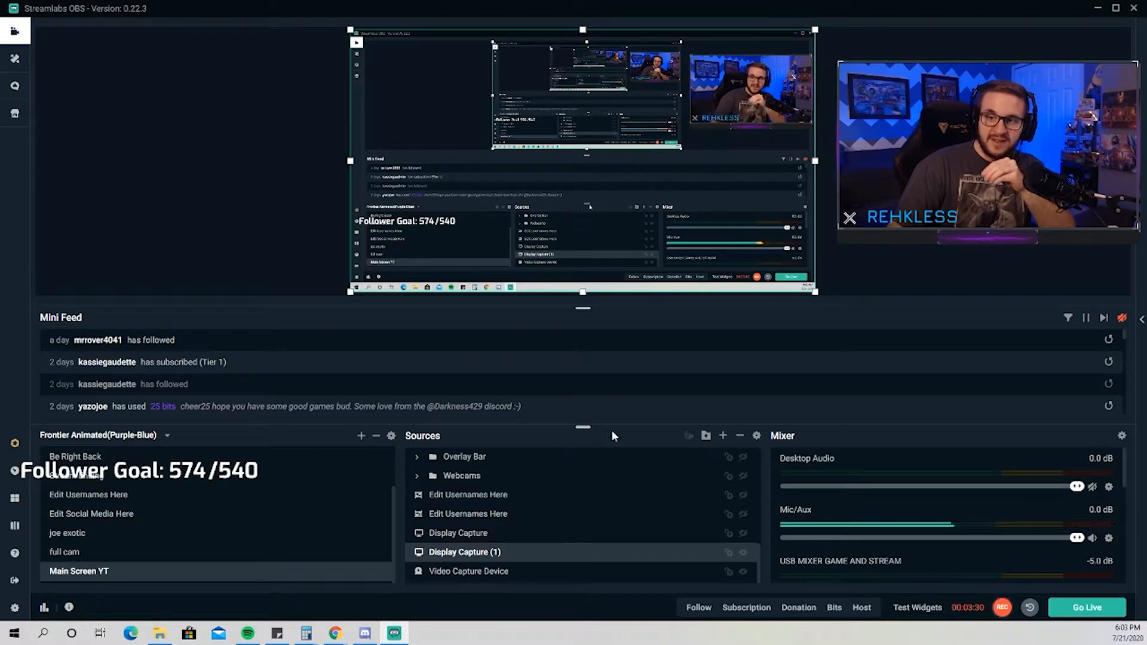
Preview the existing Webcam and Video Capture Device sources offered when adding a video capture source, without adding either.
{"action": "left_click", "coordinate": [724, 437]}
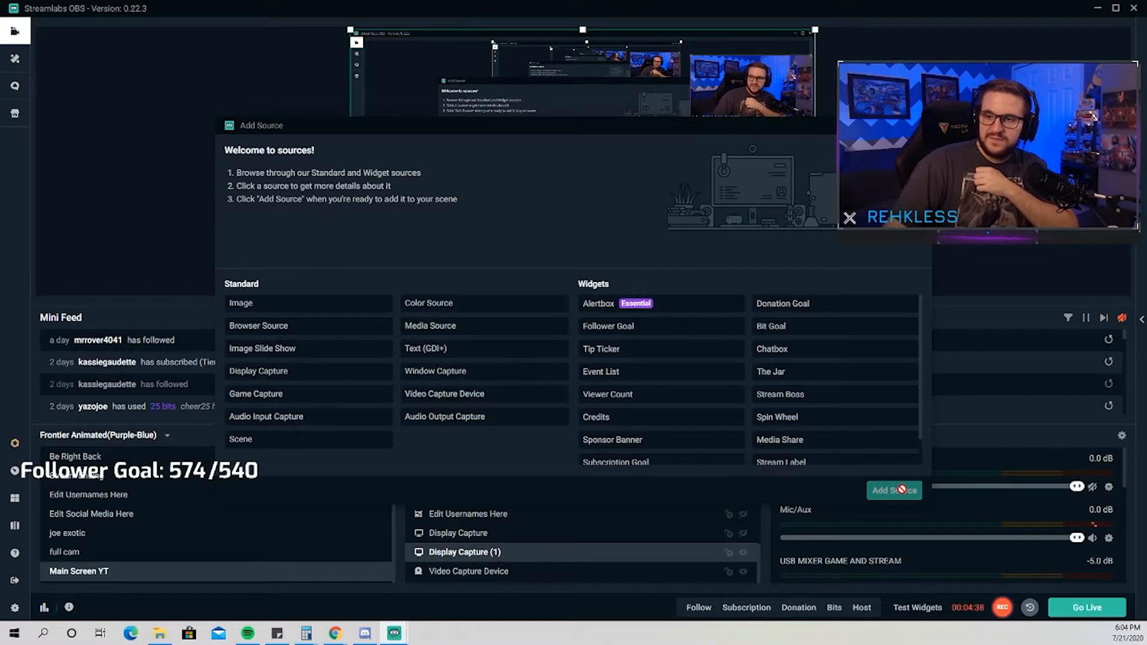
{"action": "left_click", "coordinate": [499, 400]}
{"action": "left_click", "coordinate": [891, 495]}
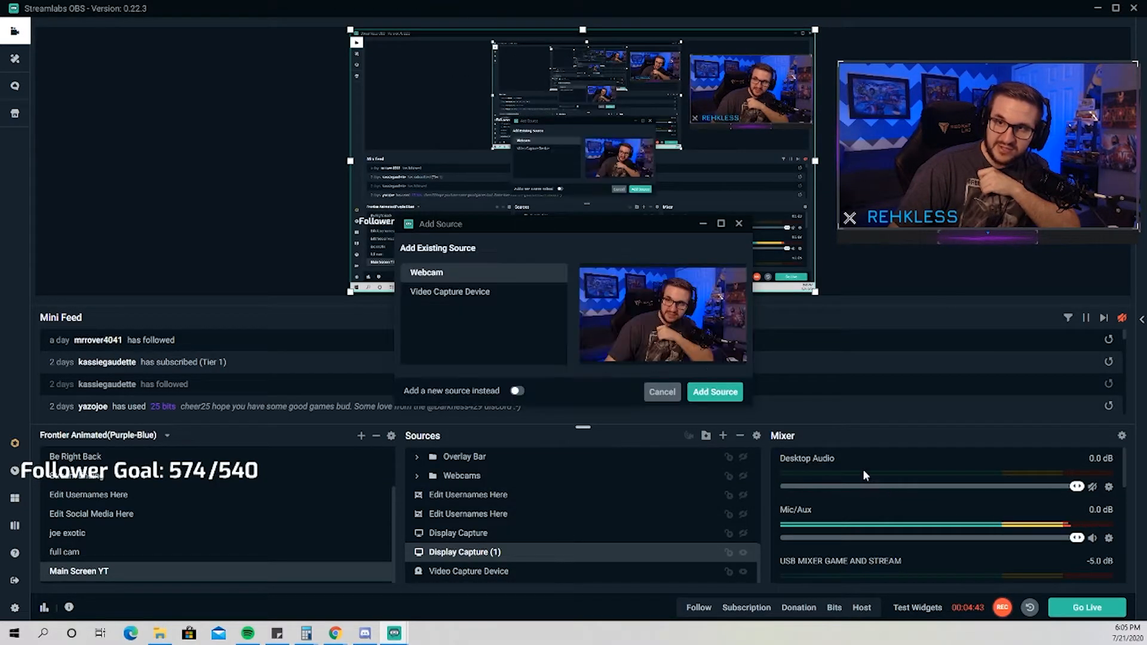
{"action": "left_click", "coordinate": [454, 294]}
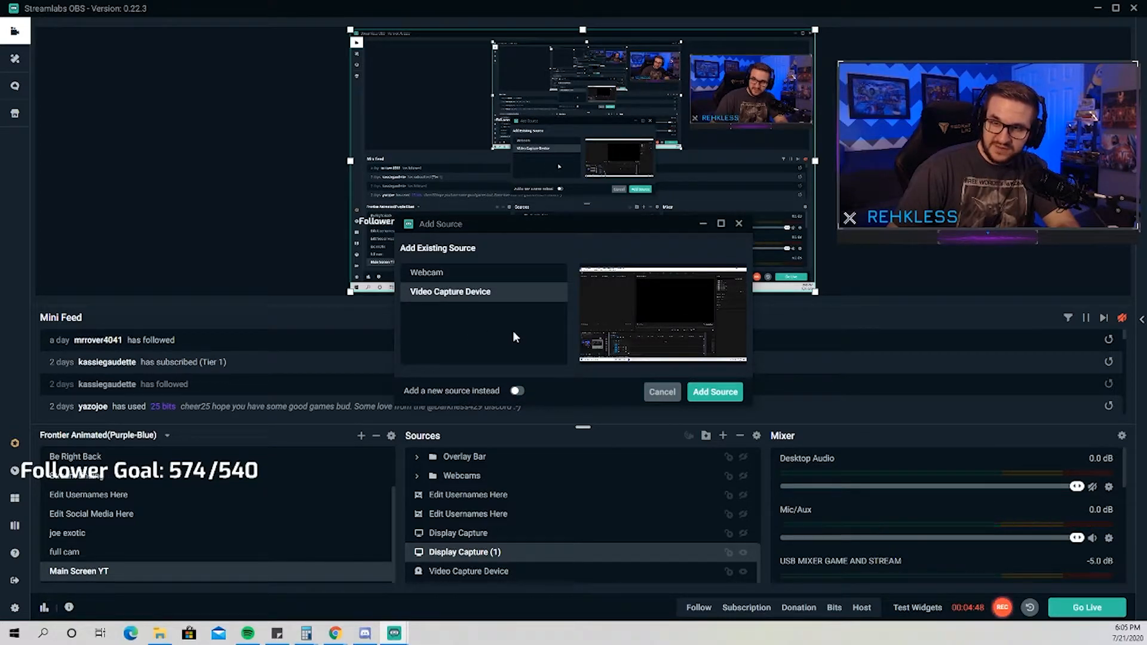
{"action": "left_click", "coordinate": [673, 397]}
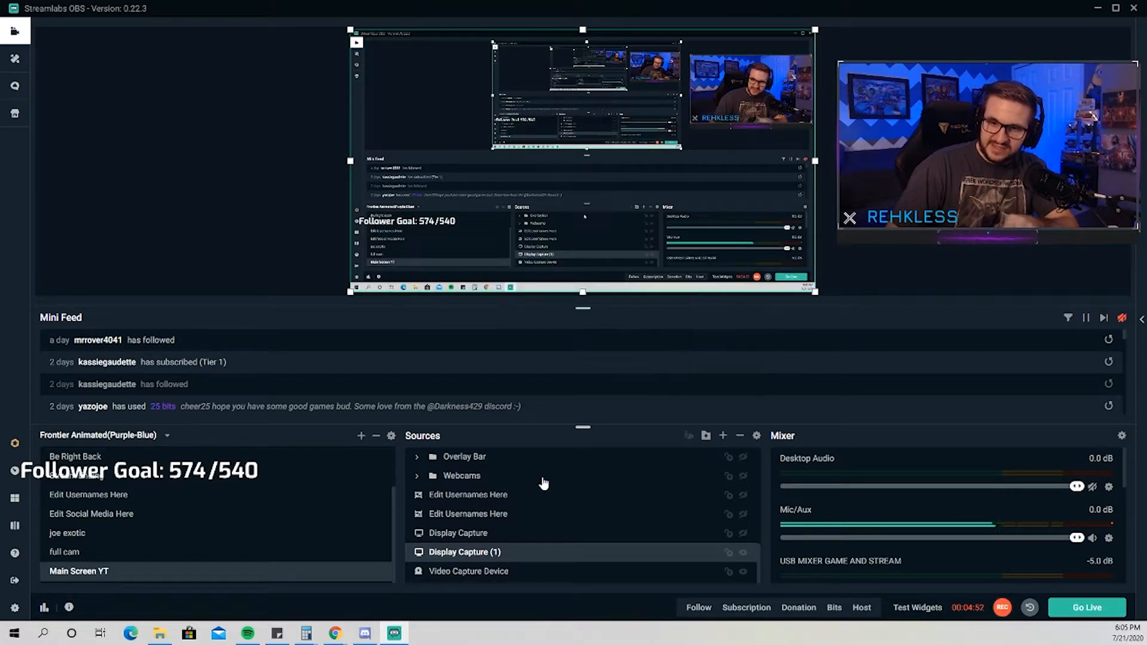
Review the device, resolution and FPS properties of the Video Capture Device source.
{"action": "left_click", "coordinate": [502, 571]}
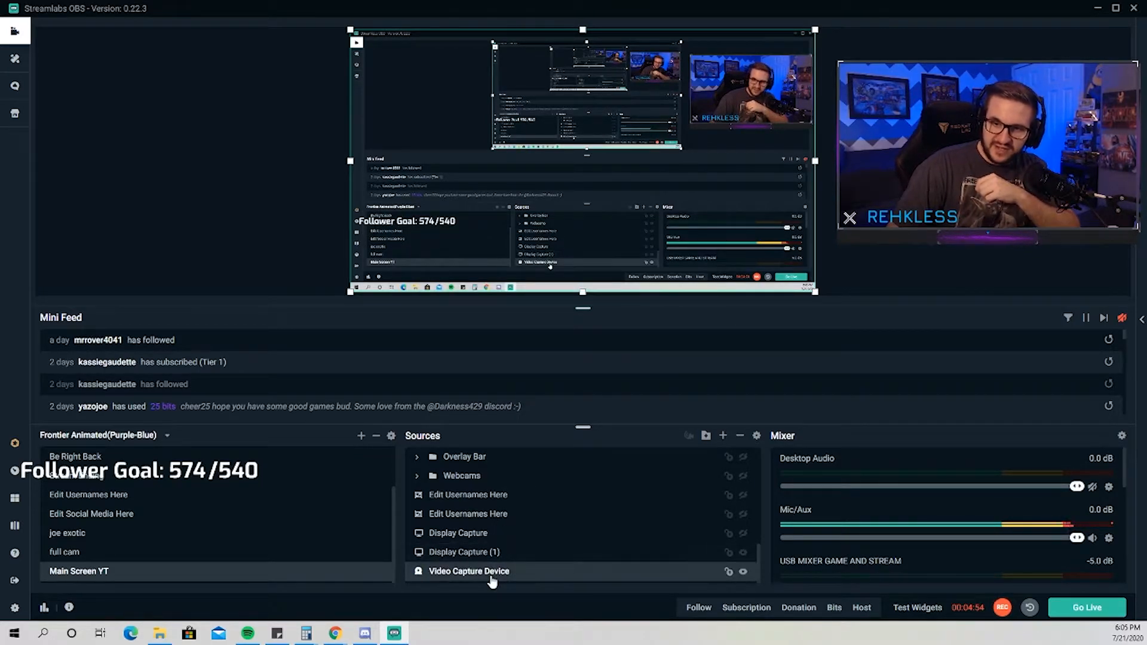
{"action": "right_click", "coordinate": [503, 571]}
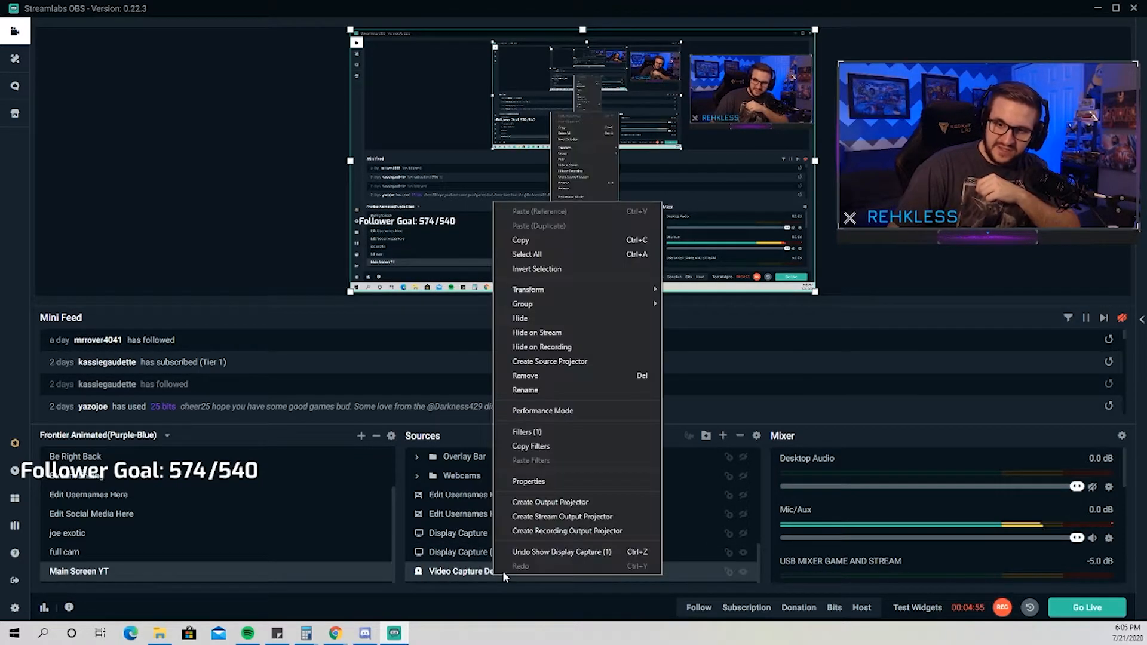
{"action": "left_click", "coordinate": [560, 482]}
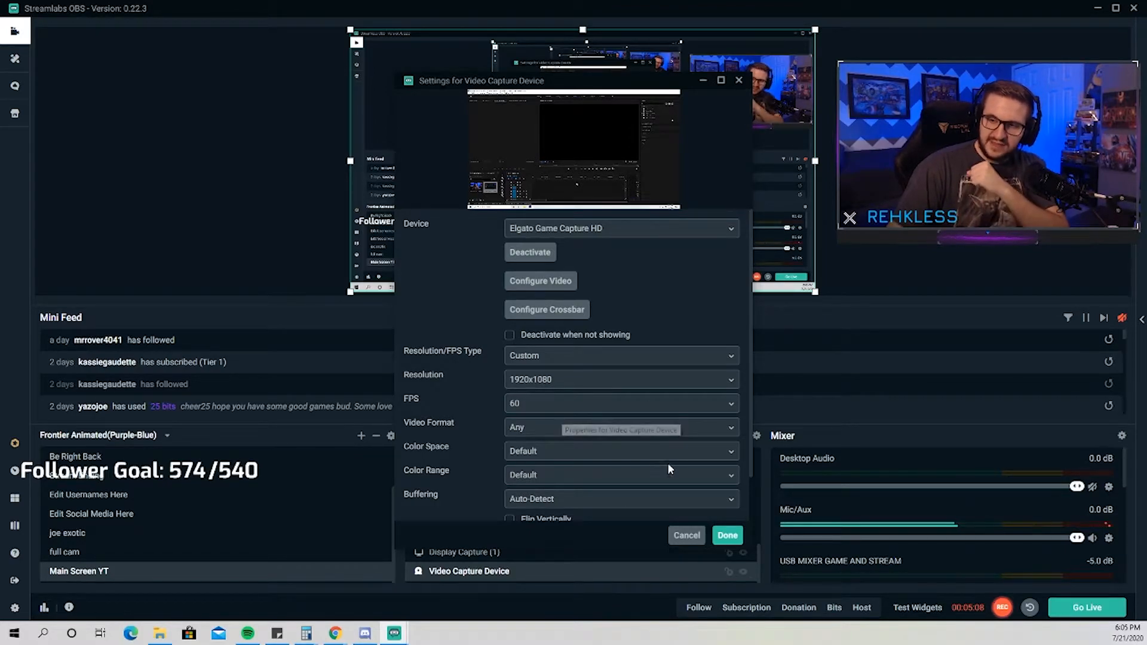
{"action": "left_click", "coordinate": [728, 536]}
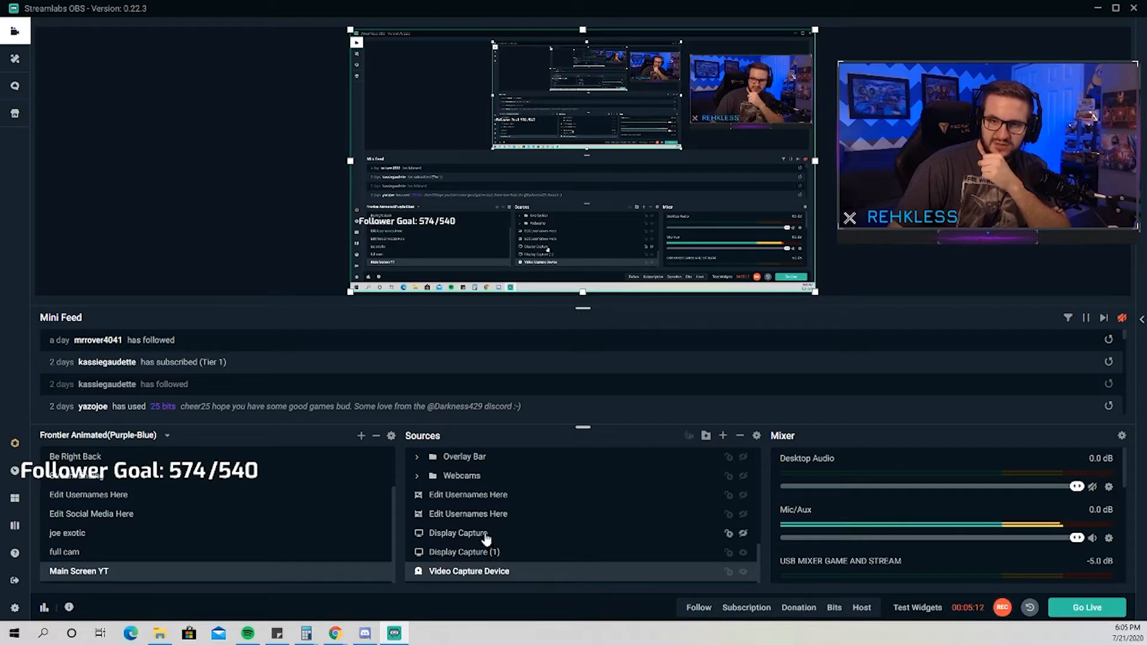
Open the properties of the Webcam source in the Main group and review its capture settings.
{"action": "scroll", "coordinate": [486, 538], "scroll_direction": "down", "scroll_amount": 5}
{"action": "scroll", "coordinate": [485, 539], "scroll_direction": "down", "scroll_amount": 3}
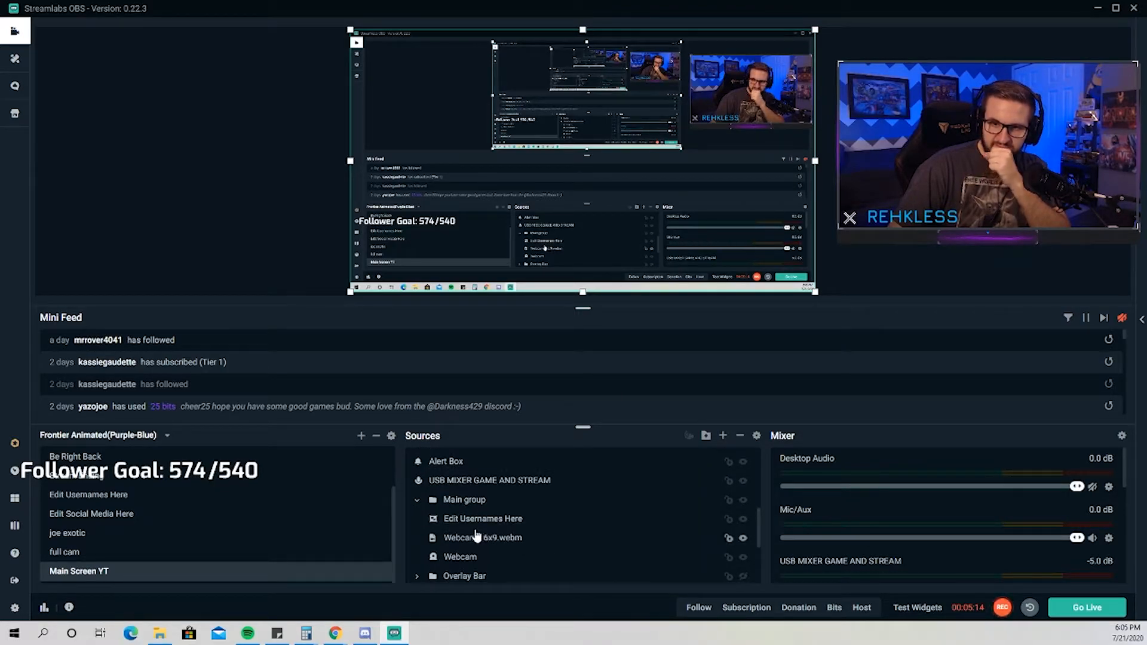
{"action": "scroll", "coordinate": [472, 532], "scroll_direction": "down", "scroll_amount": 1}
{"action": "left_click", "coordinate": [461, 498]}
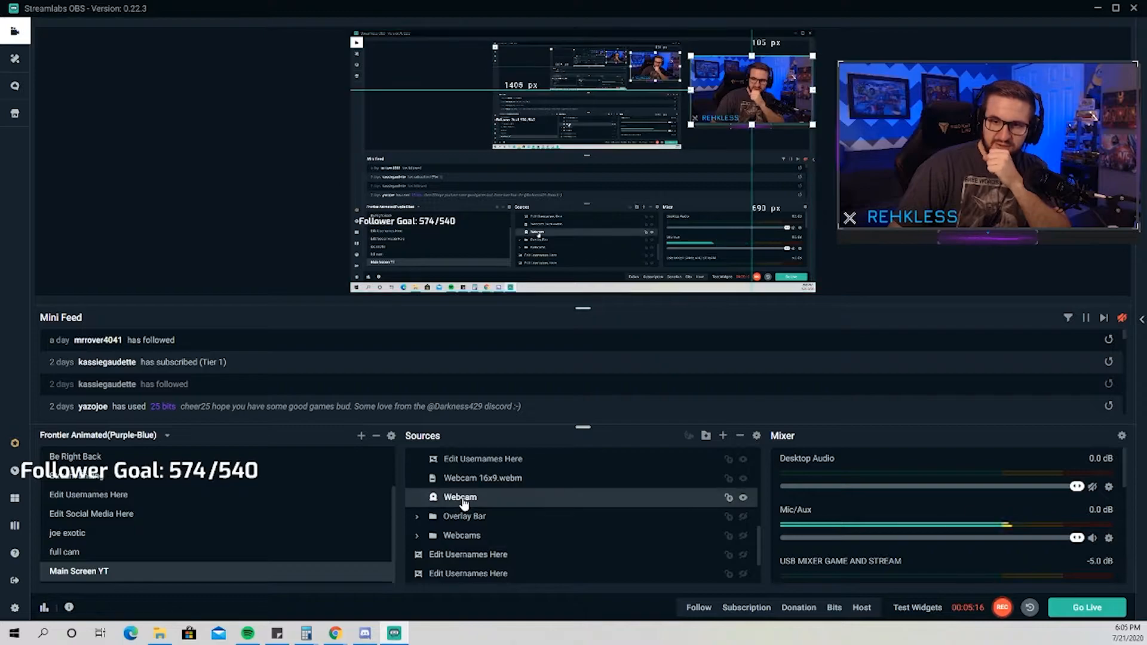
{"action": "right_click", "coordinate": [466, 497]}
{"action": "left_click", "coordinate": [541, 402]}
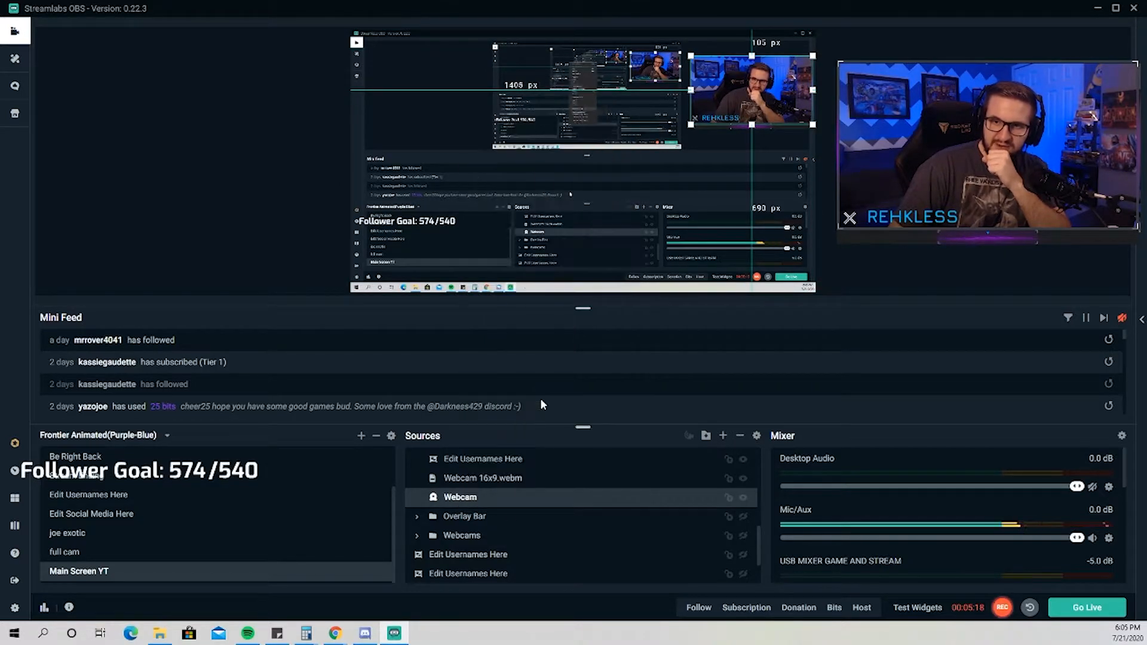
{"action": "scroll", "coordinate": [600, 363], "scroll_direction": "down", "scroll_amount": 1}
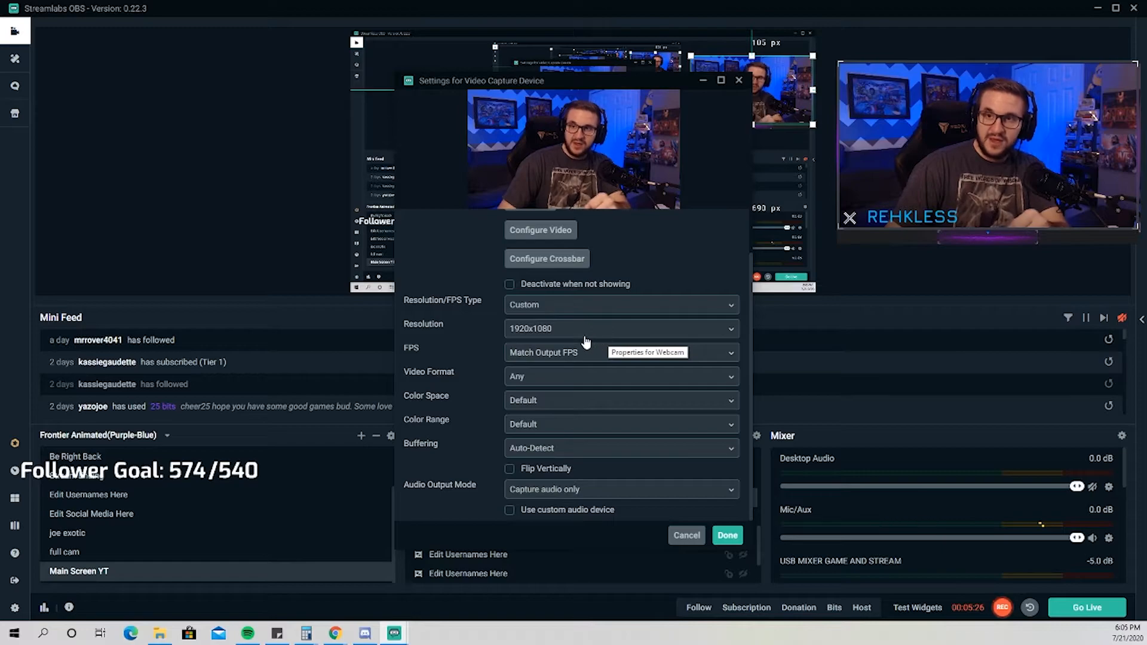
{"action": "scroll", "coordinate": [583, 339], "scroll_direction": "up", "scroll_amount": 1}
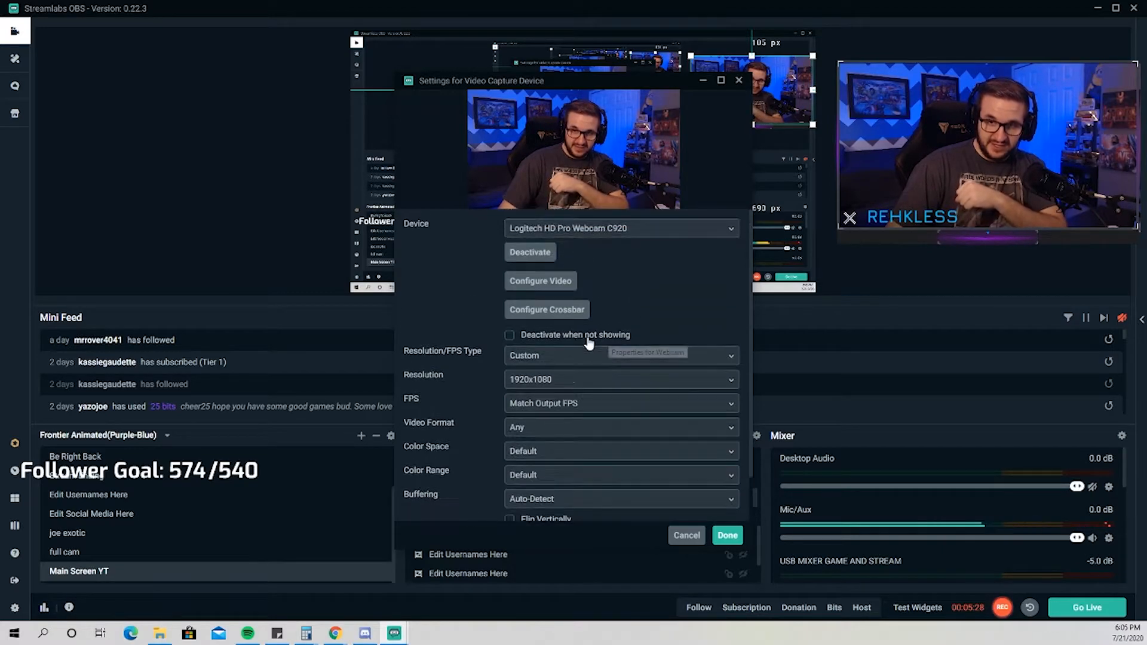
Examine the Logitech webcam's control and advanced image settings, keeping them saved, and close the source properties.
{"action": "left_click", "coordinate": [564, 288]}
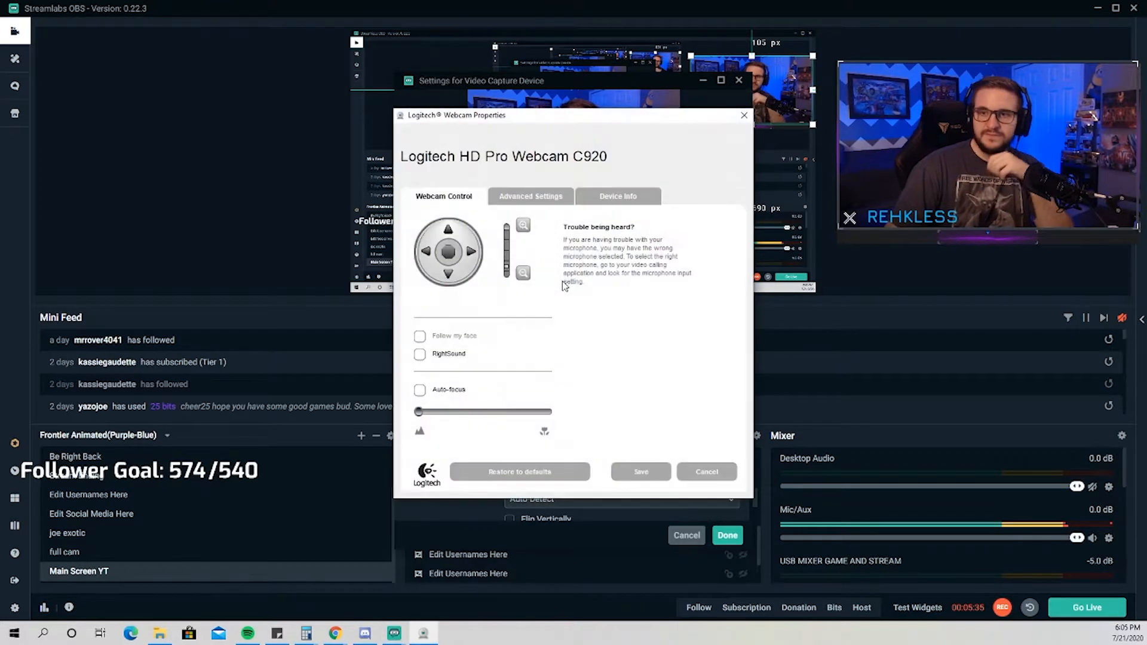
{"action": "left_click", "coordinate": [550, 199]}
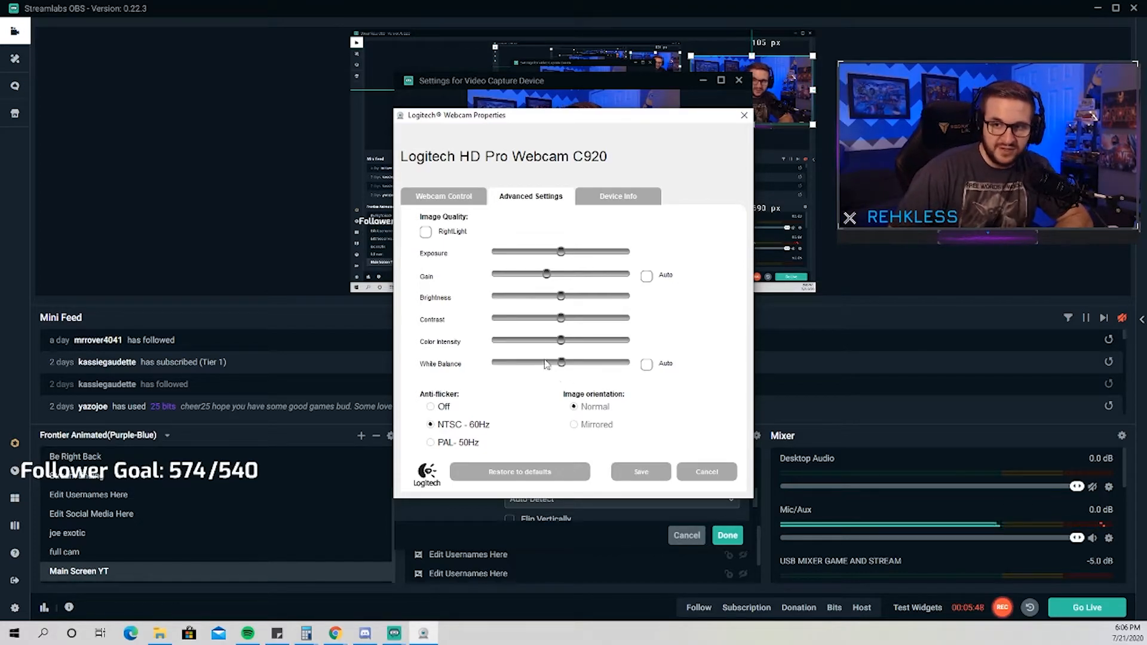
{"action": "left_click", "coordinate": [641, 472]}
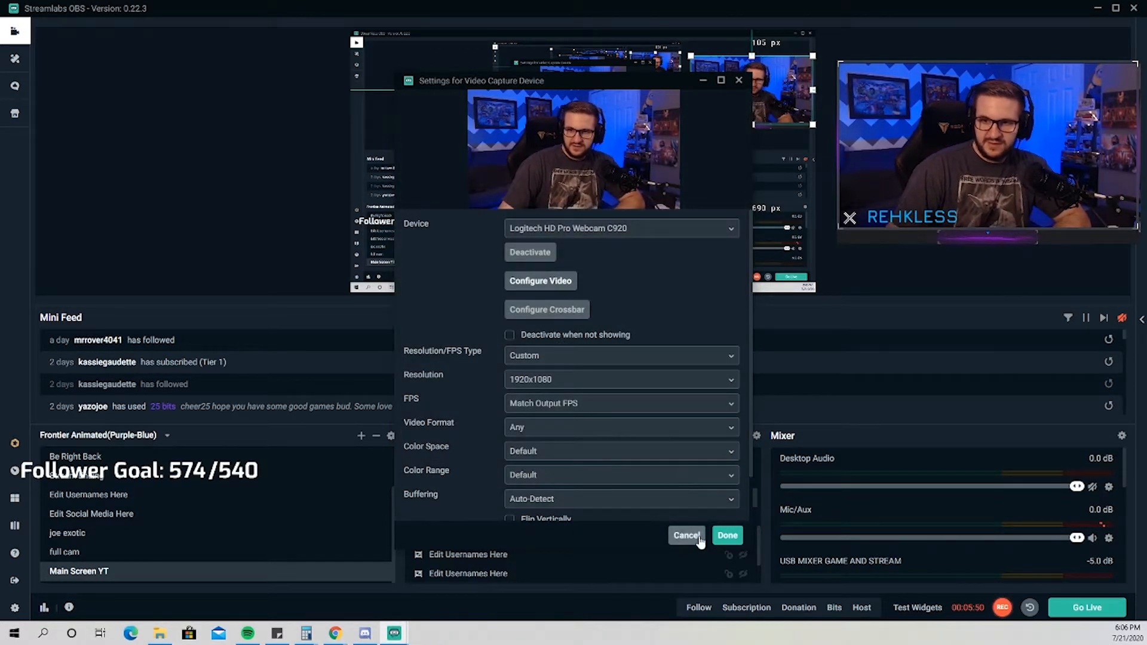
{"action": "left_click", "coordinate": [728, 535]}
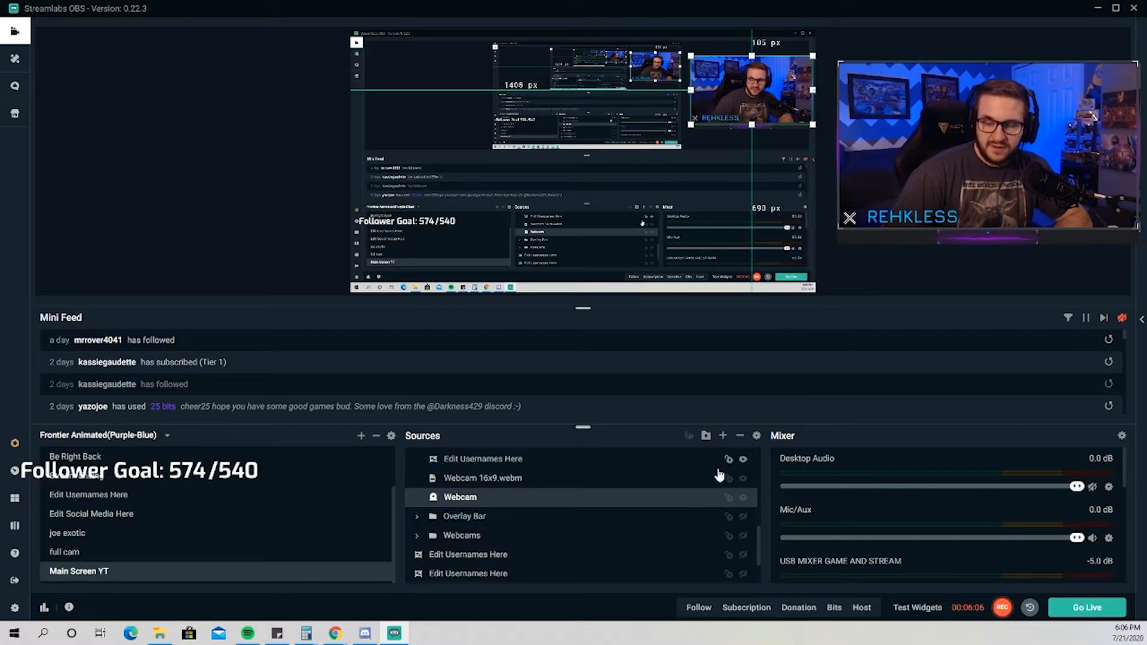
Add an Alertbox widget as a new source in the Main Screen YT scene and close its settings.
{"action": "left_click", "coordinate": [724, 438]}
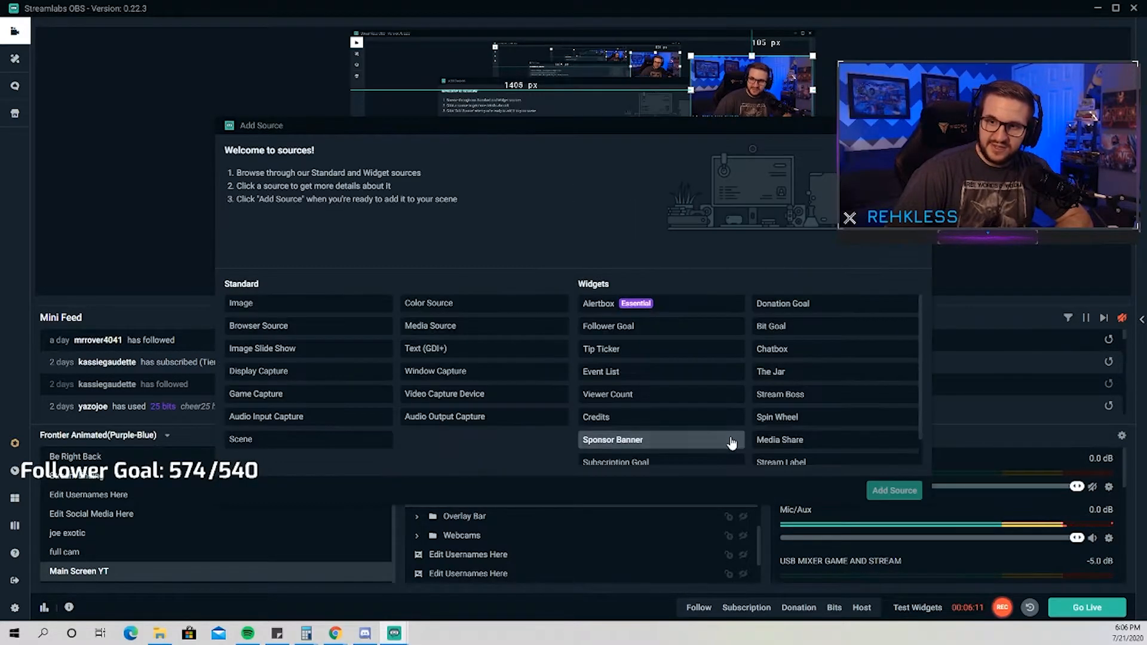
{"action": "left_click", "coordinate": [616, 310]}
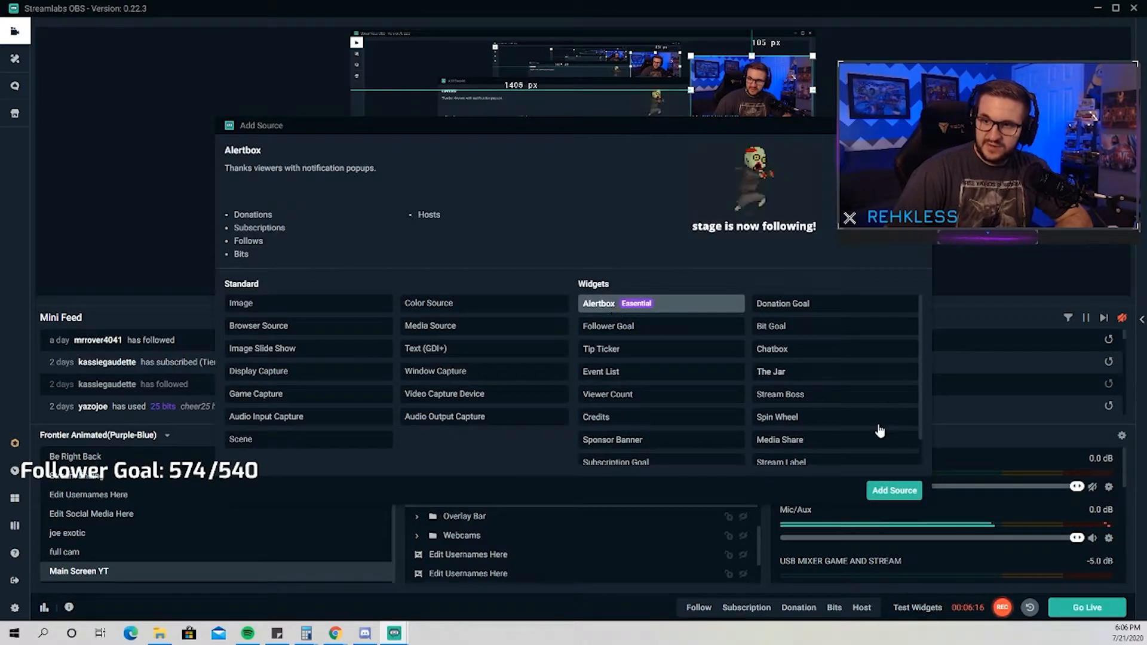
{"action": "left_click", "coordinate": [894, 491]}
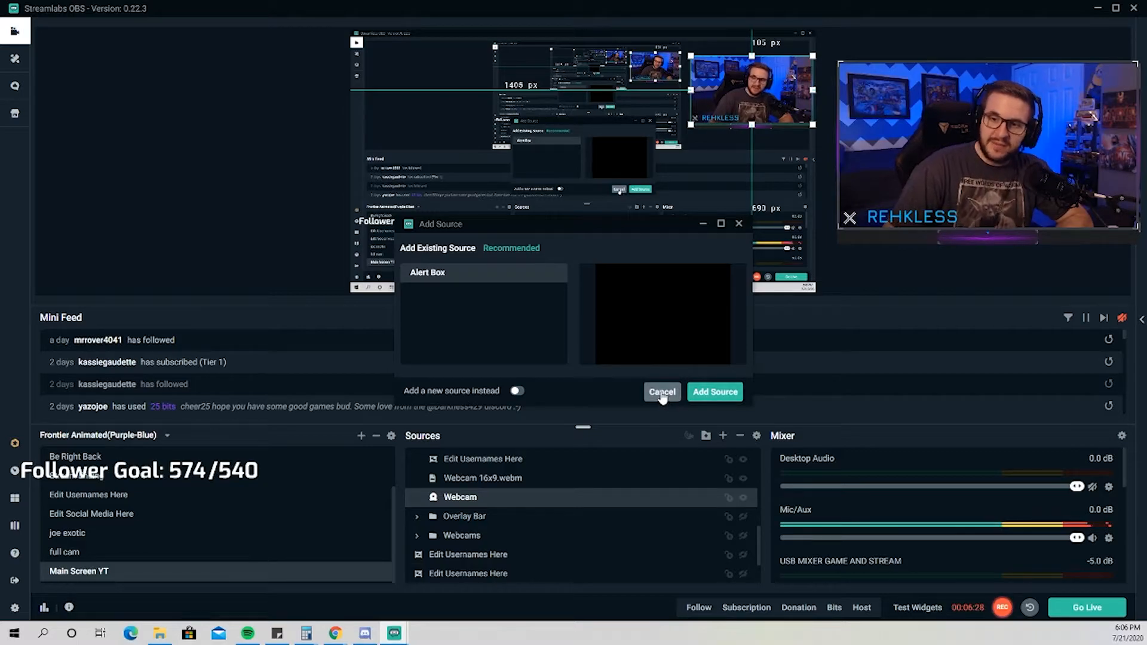
{"action": "left_click", "coordinate": [518, 392]}
{"action": "left_click", "coordinate": [714, 399]}
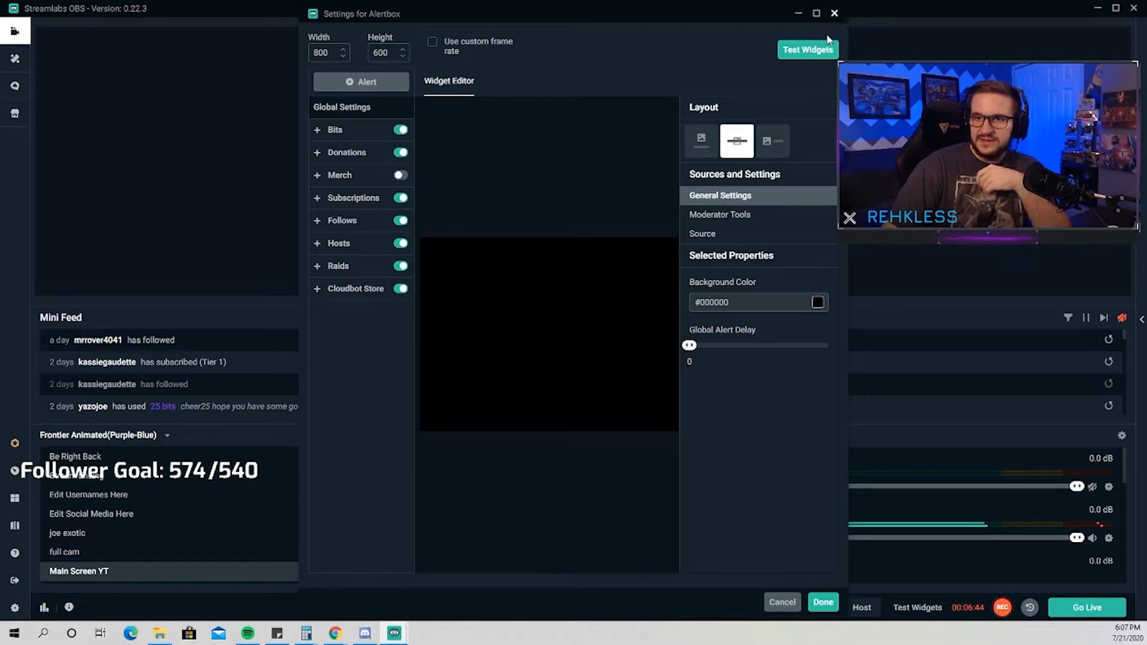
{"action": "left_click", "coordinate": [835, 14]}
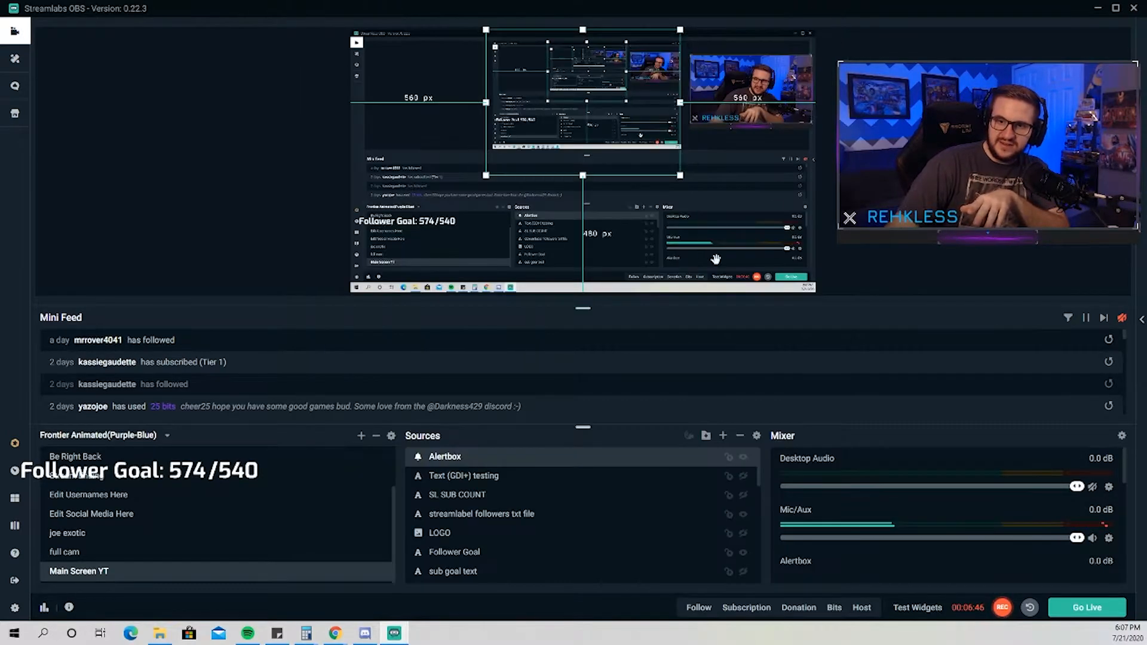
Remove the newly added Alertbox source from the Main Screen YT scene.
{"action": "scroll", "coordinate": [562, 512], "scroll_direction": "down", "scroll_amount": 3}
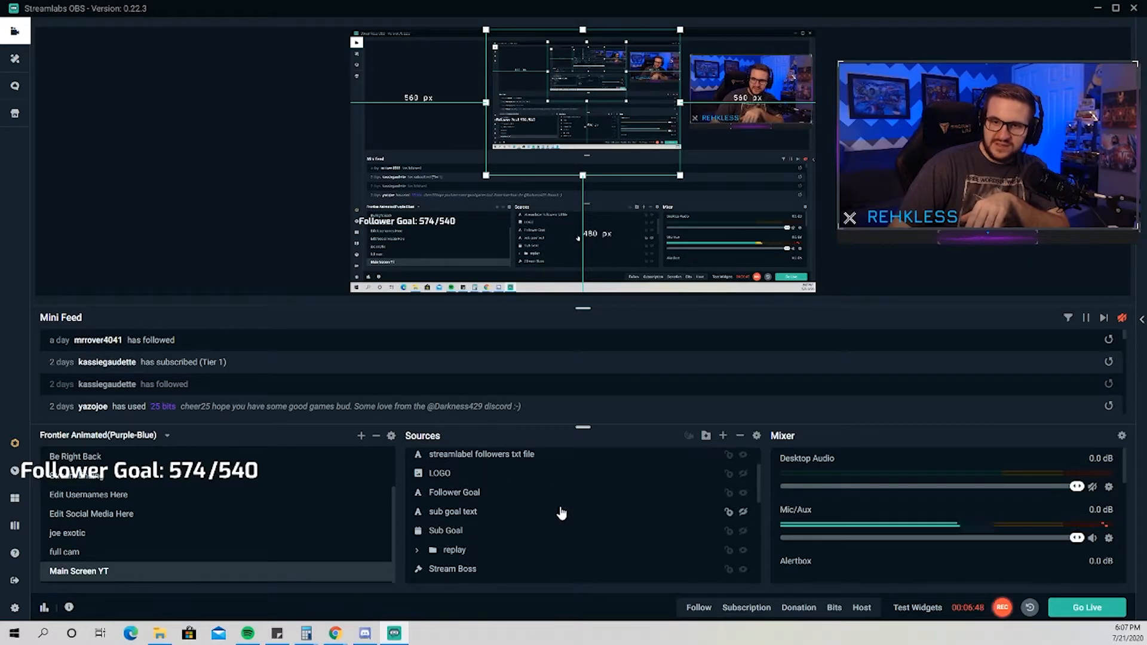
{"action": "scroll", "coordinate": [540, 530], "scroll_direction": "down", "scroll_amount": 5}
{"action": "scroll", "coordinate": [540, 530], "scroll_direction": "up", "scroll_amount": 10}
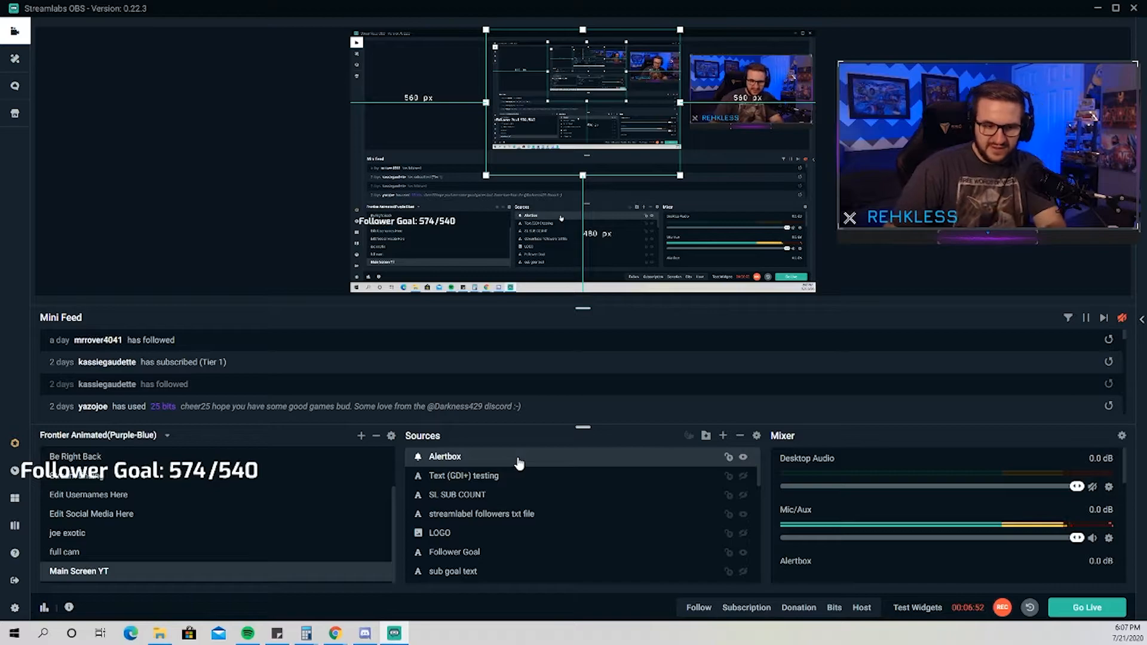
{"action": "key", "text": "Delete"}
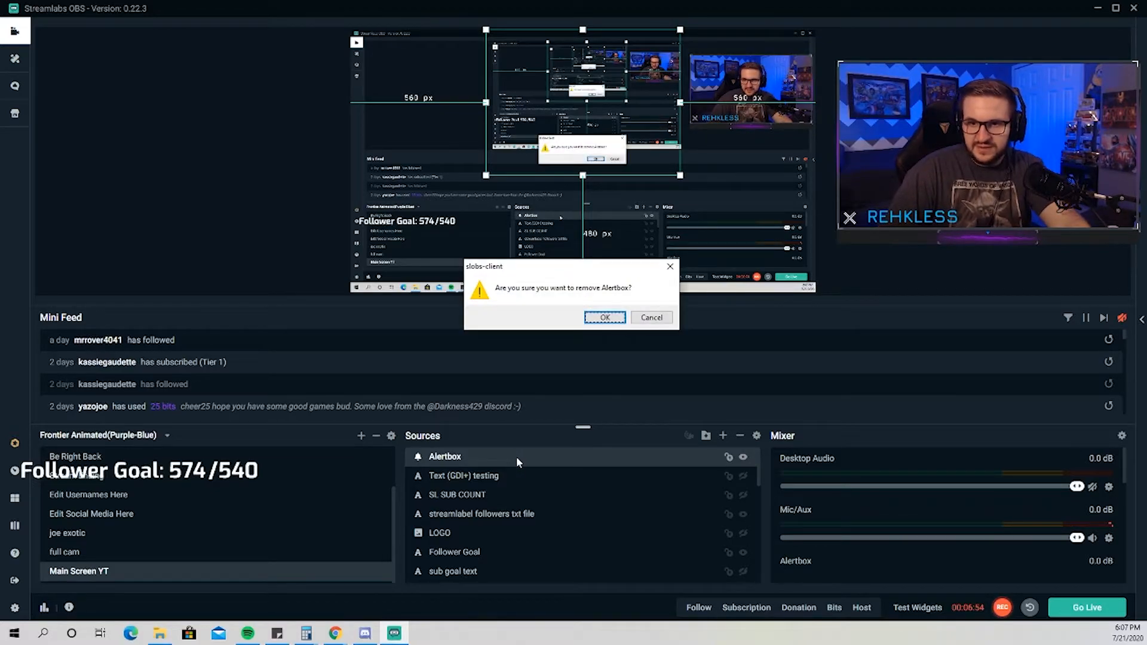
{"action": "left_click", "coordinate": [609, 317]}
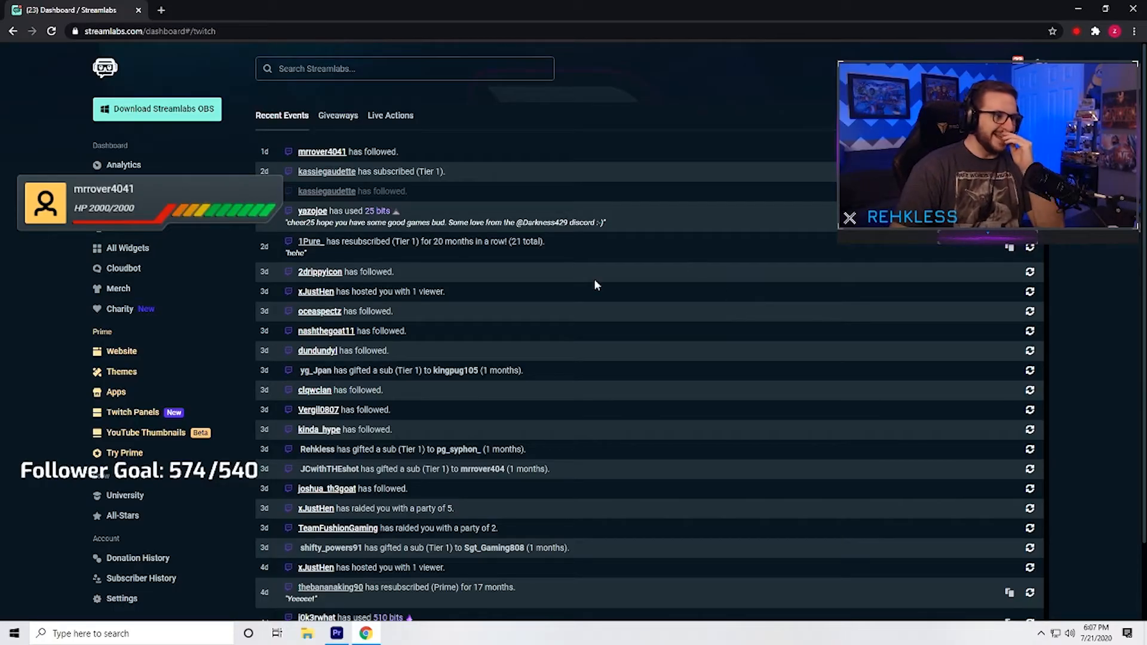
Open the Alert Box page on the Streamlabs web dashboard and review its general settings.
{"action": "left_click", "coordinate": [115, 228]}
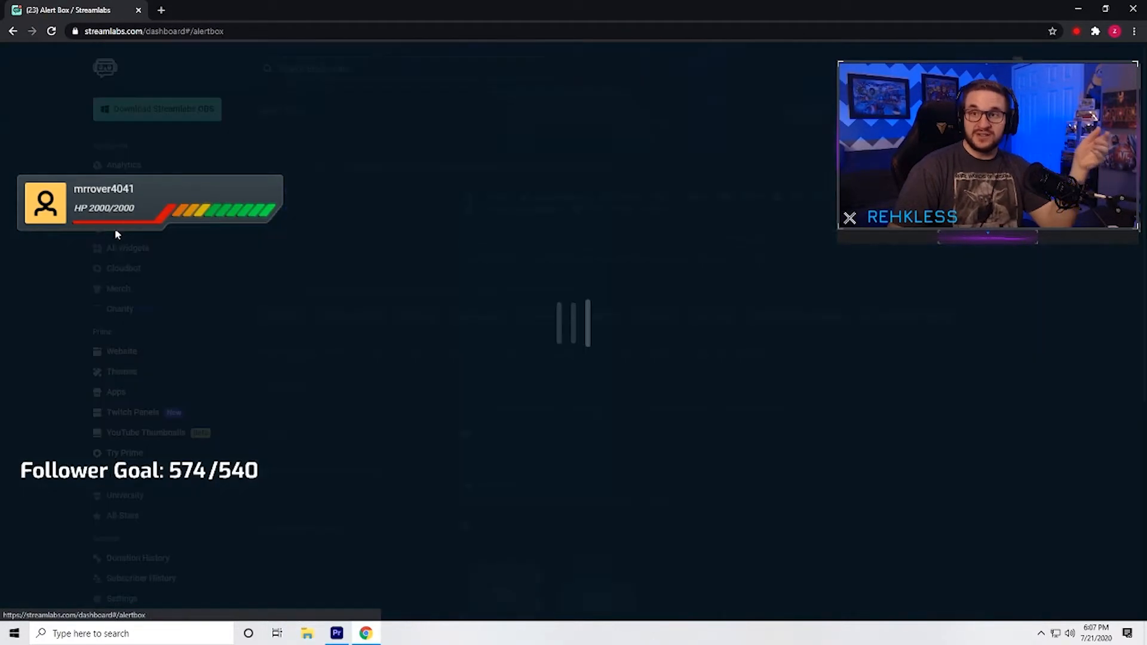
{"action": "scroll", "coordinate": [392, 305], "scroll_direction": "down", "scroll_amount": 3}
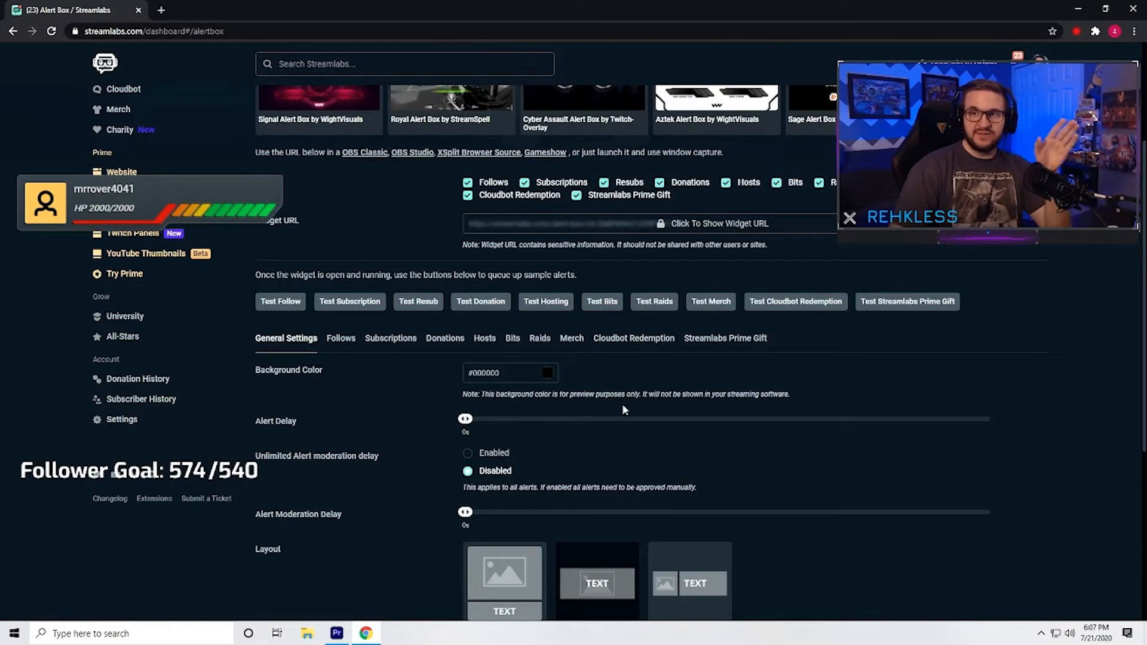
{"action": "scroll", "coordinate": [499, 375], "scroll_direction": "down", "scroll_amount": 5}
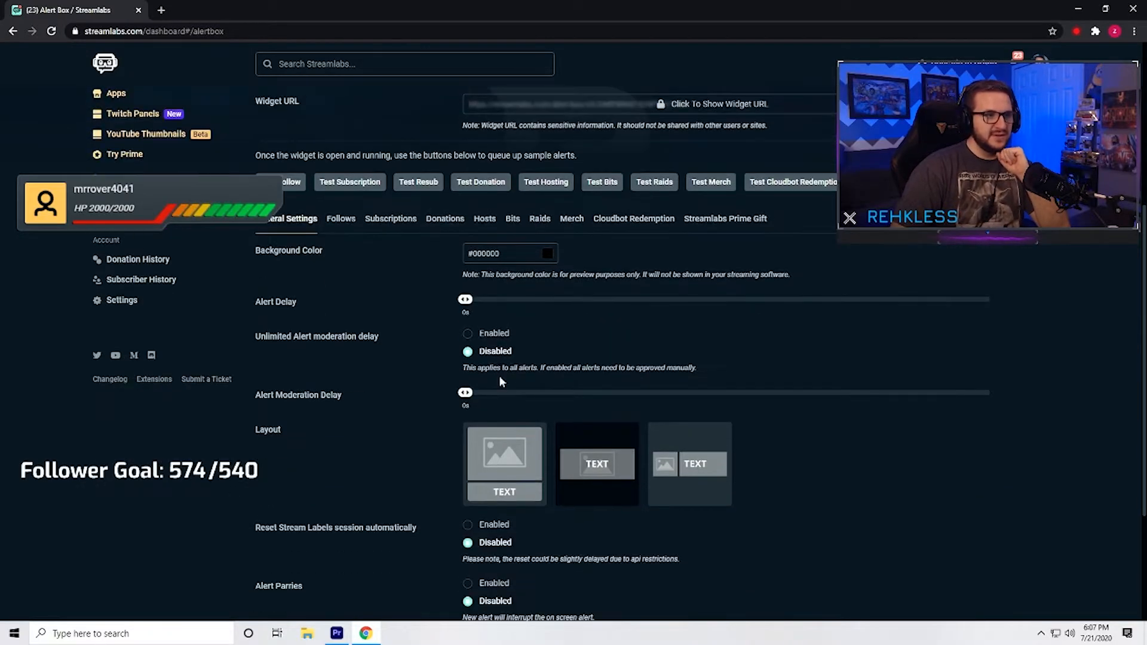
{"action": "scroll", "coordinate": [367, 363], "scroll_direction": "up", "scroll_amount": 7}
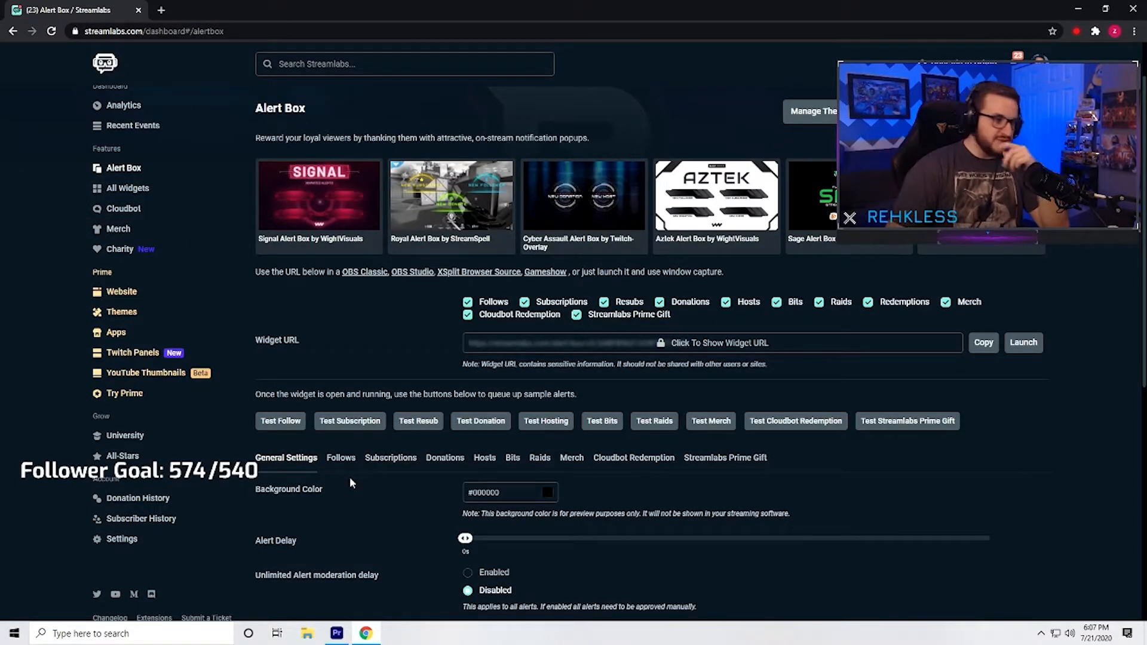
Open the Follows alert settings and examine the layout, animation, message, sound and custom HTML options.
{"action": "left_click", "coordinate": [341, 458]}
{"action": "scroll", "coordinate": [404, 473], "scroll_direction": "down", "scroll_amount": 10}
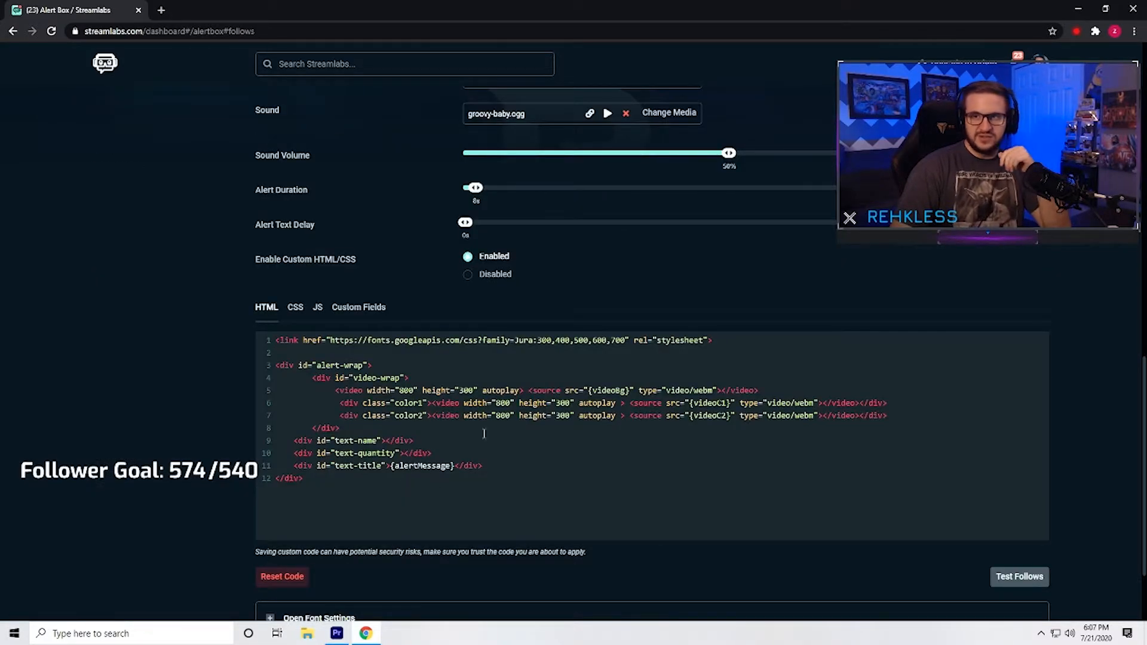
{"action": "scroll", "coordinate": [469, 447], "scroll_direction": "up", "scroll_amount": 8}
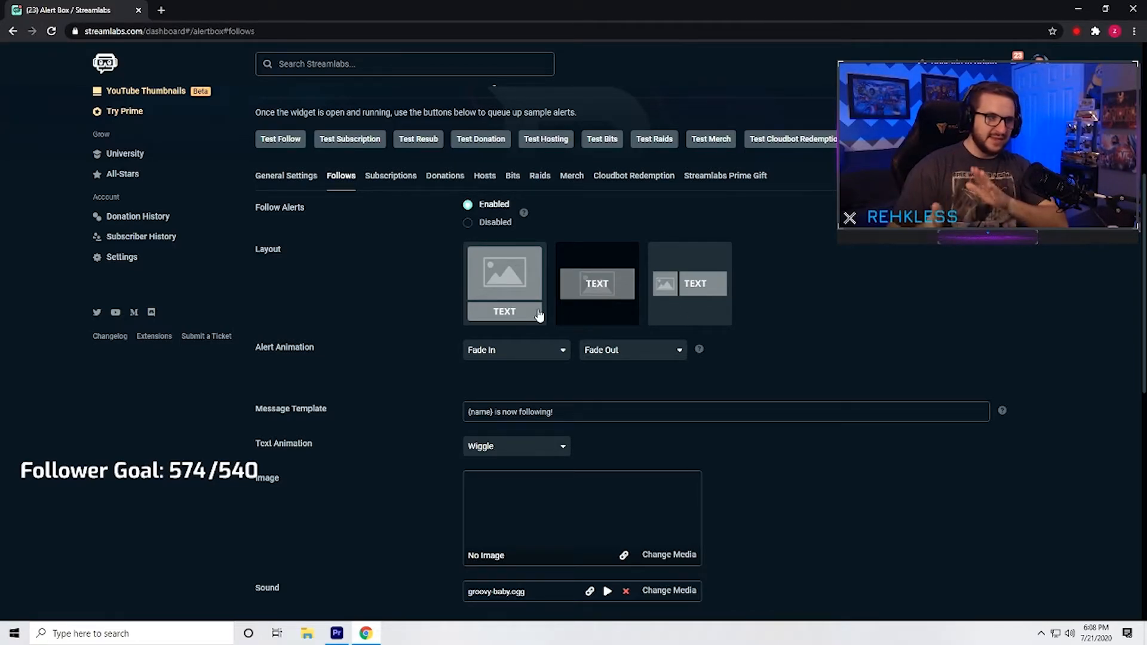
Browse the uploaded images available for the follow alert in the Media Gallery and leave without choosing one.
{"action": "scroll", "coordinate": [567, 321], "scroll_direction": "down", "scroll_amount": 1}
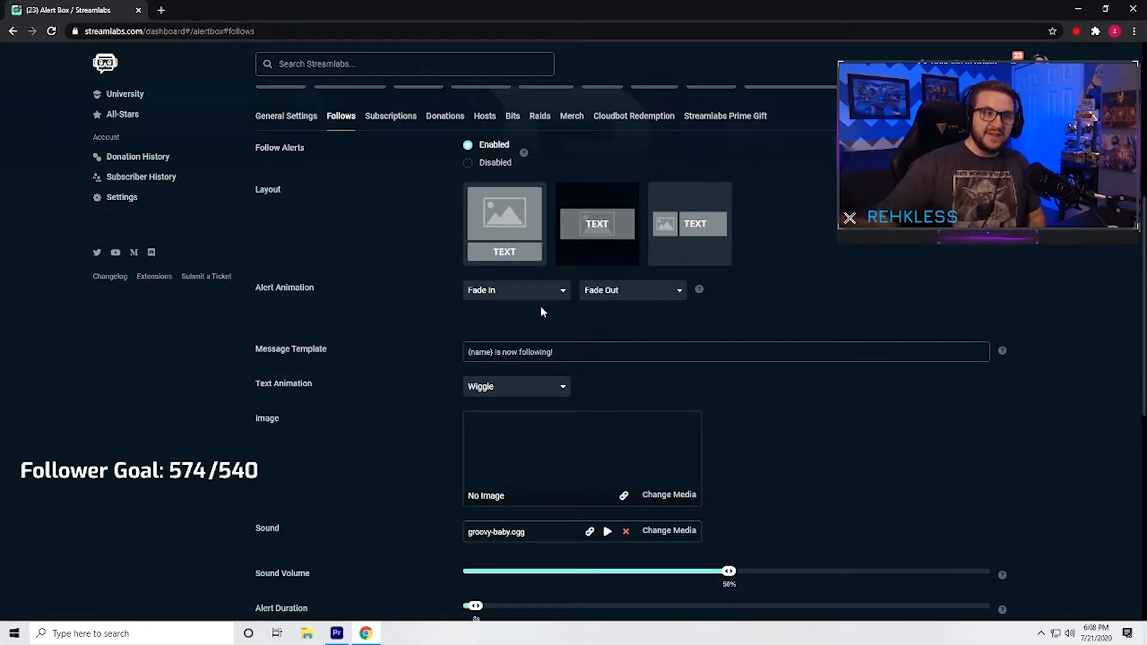
{"action": "scroll", "coordinate": [563, 317], "scroll_direction": "down", "scroll_amount": 1}
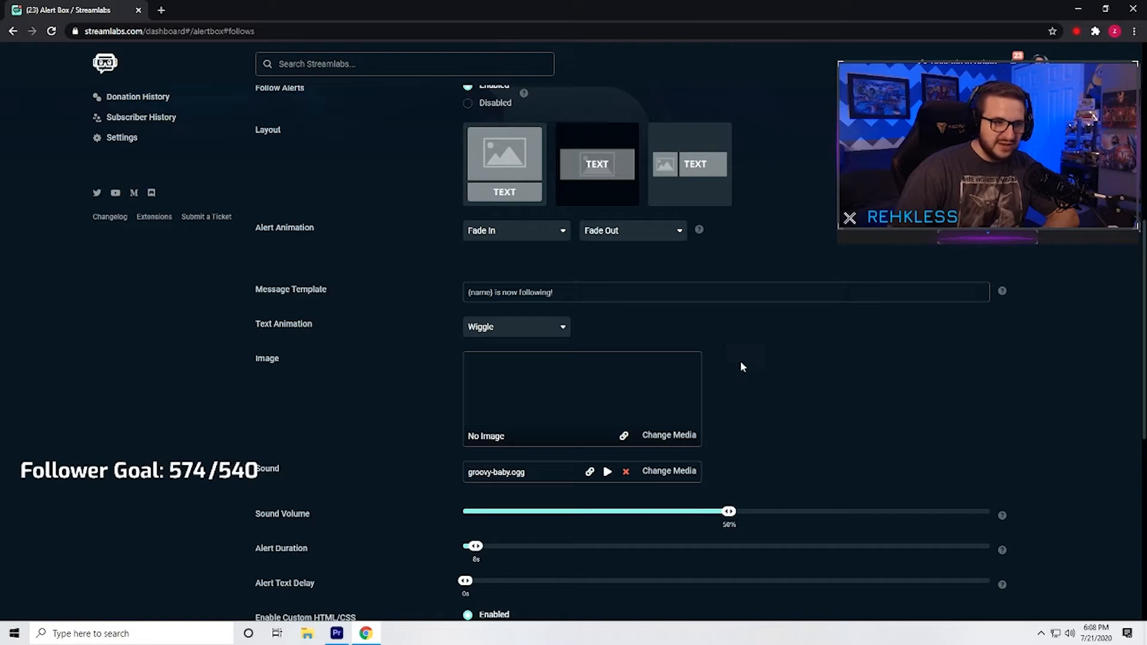
{"action": "left_click", "coordinate": [687, 436]}
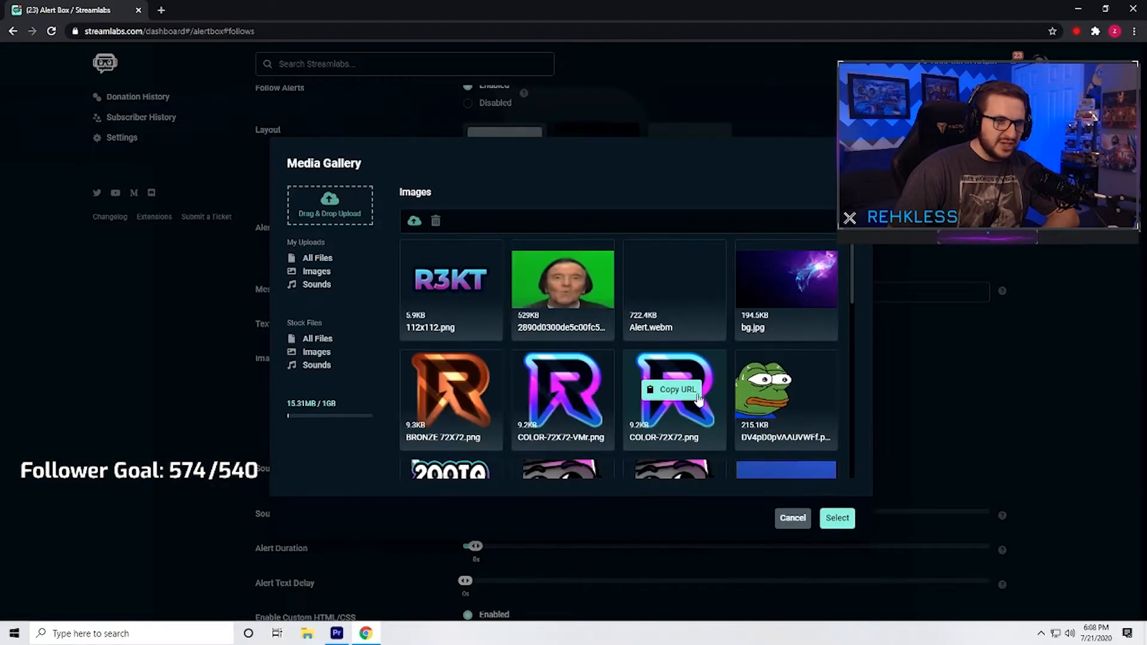
{"action": "scroll", "coordinate": [626, 343], "scroll_direction": "down", "scroll_amount": 2}
{"action": "scroll", "coordinate": [647, 356], "scroll_direction": "down", "scroll_amount": 3}
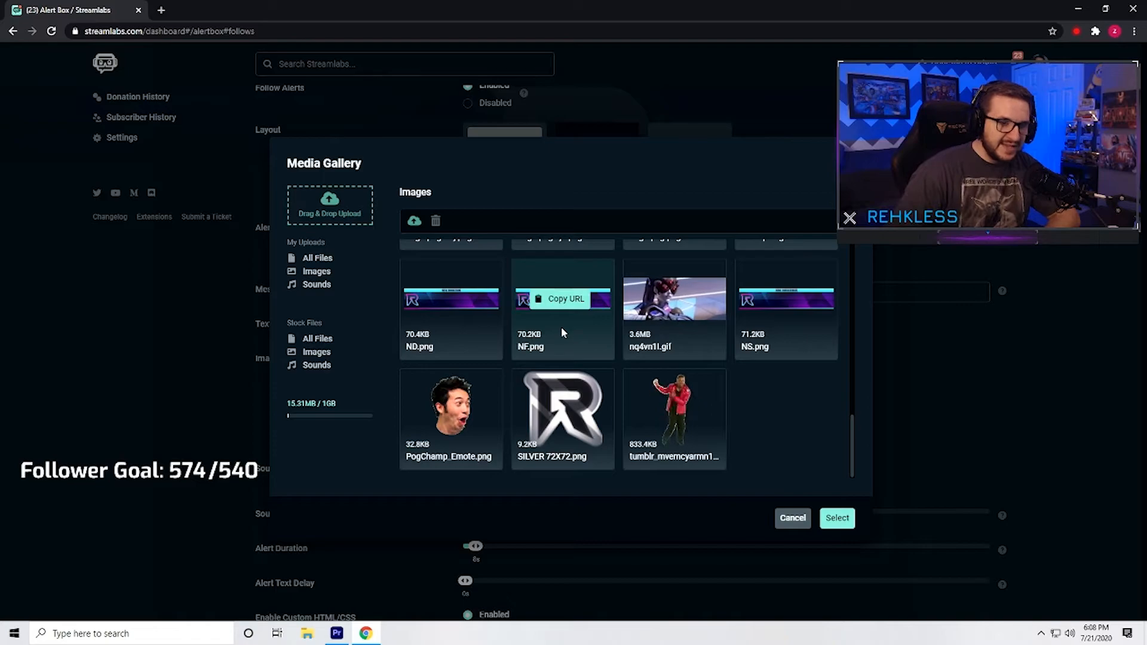
{"action": "left_click", "coordinate": [793, 519]}
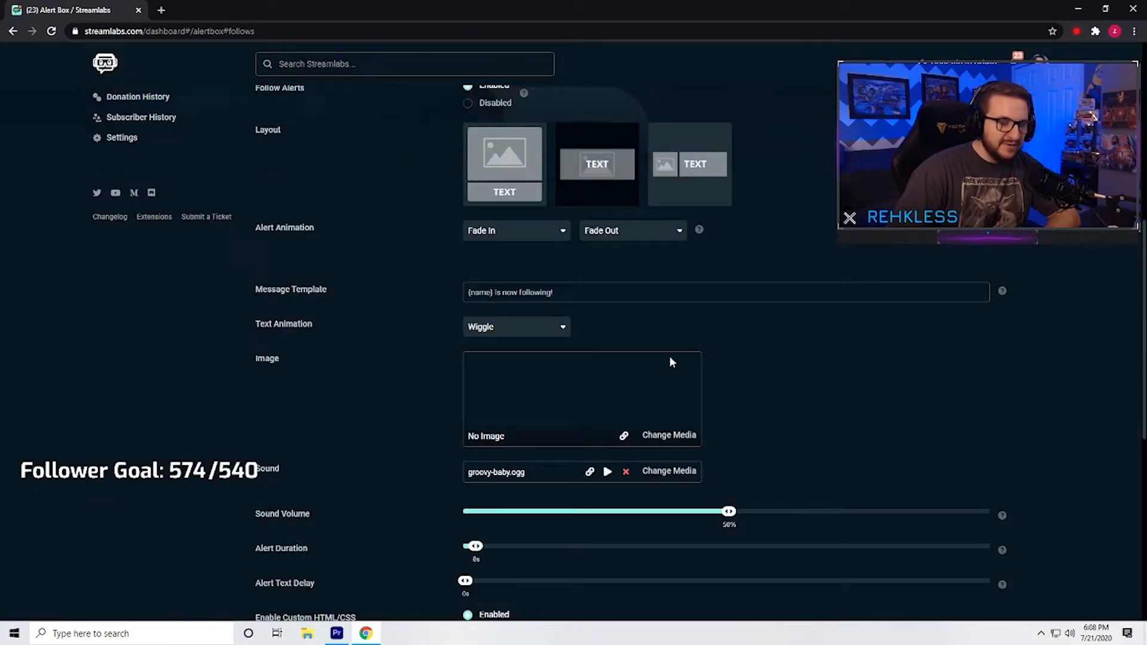
Browse the uploaded sounds available for the follow alert in the Media Gallery and leave without choosing one.
{"action": "scroll", "coordinate": [735, 438], "scroll_direction": "down", "scroll_amount": 1}
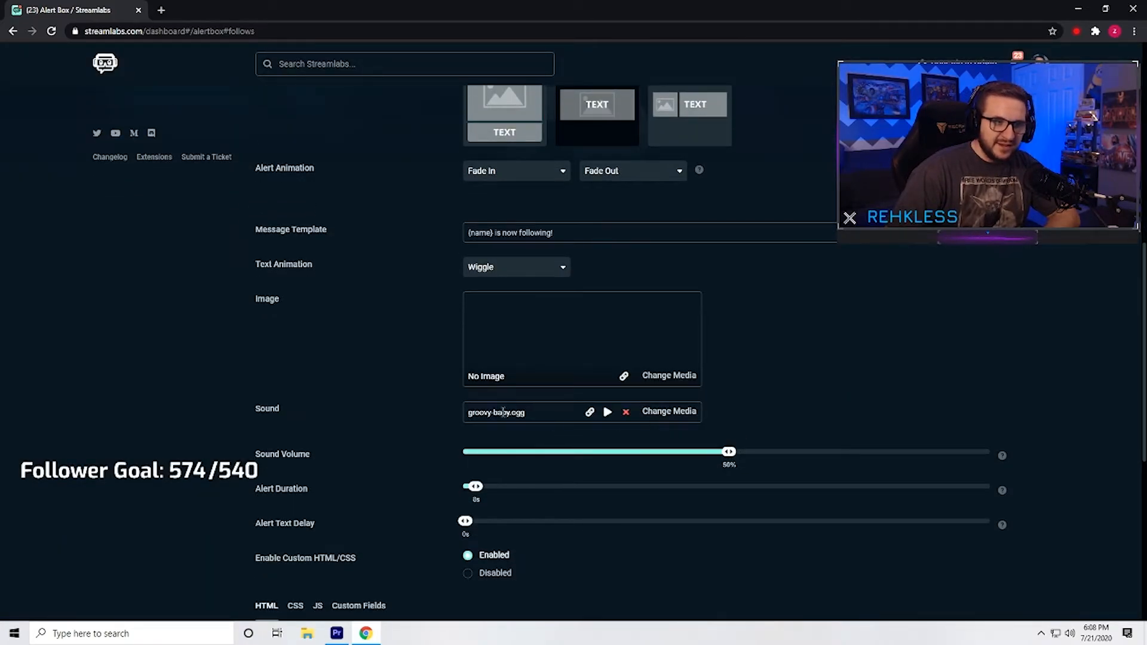
{"action": "left_click", "coordinate": [654, 417]}
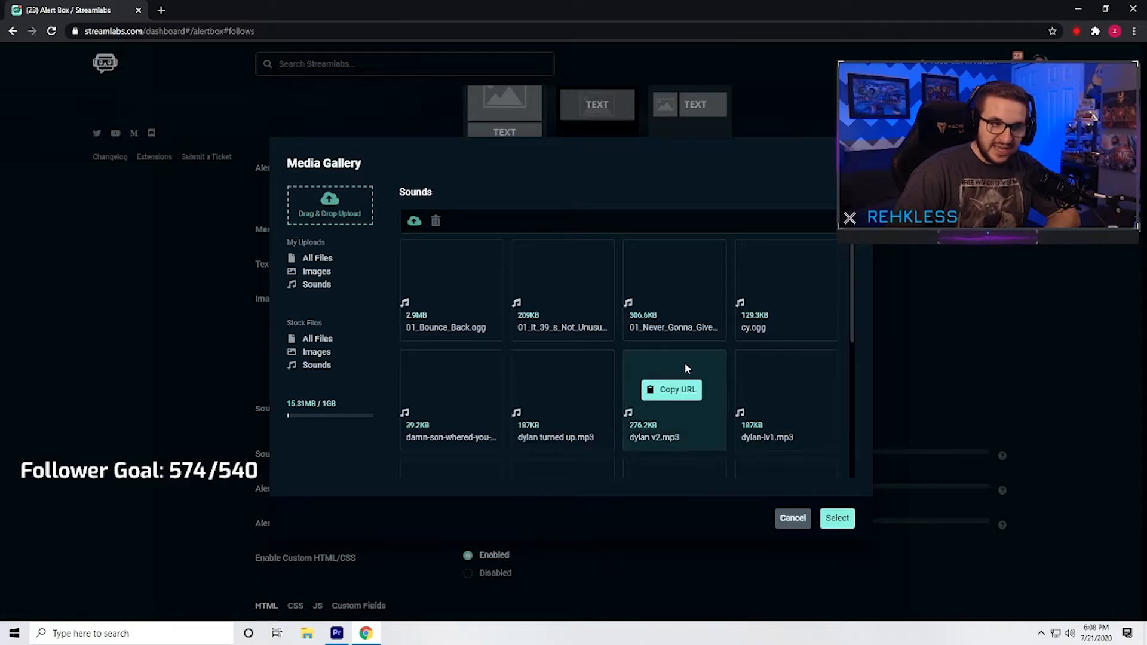
{"action": "scroll", "coordinate": [731, 358], "scroll_direction": "down", "scroll_amount": 1}
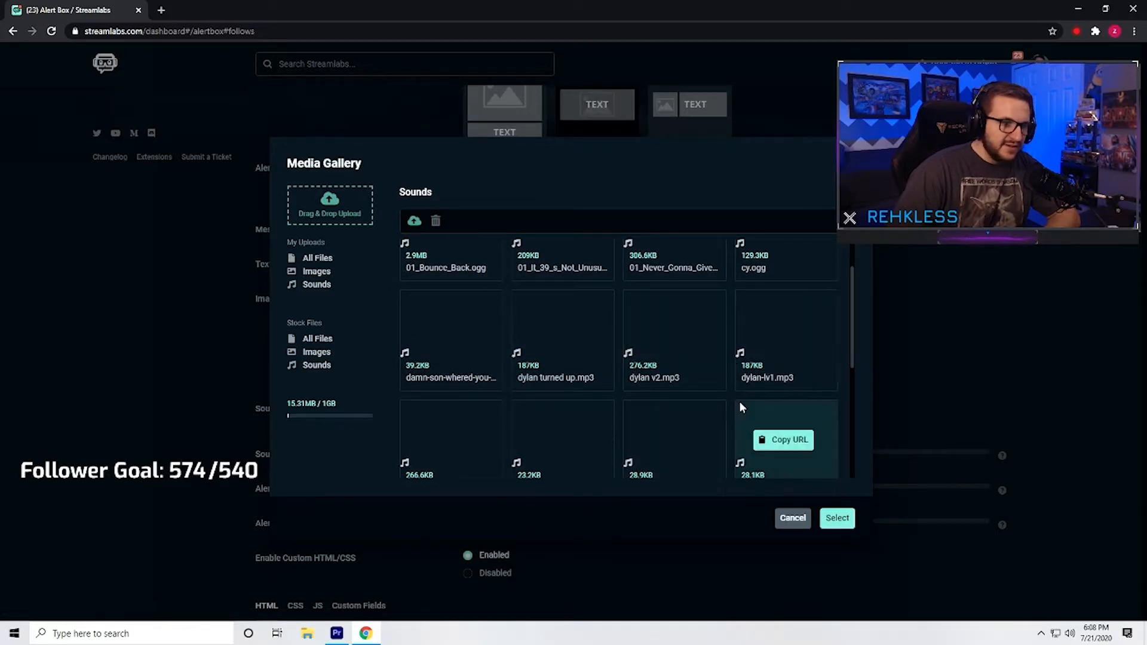
{"action": "scroll", "coordinate": [740, 401], "scroll_direction": "down", "scroll_amount": 2}
{"action": "scroll", "coordinate": [609, 378], "scroll_direction": "down", "scroll_amount": 1}
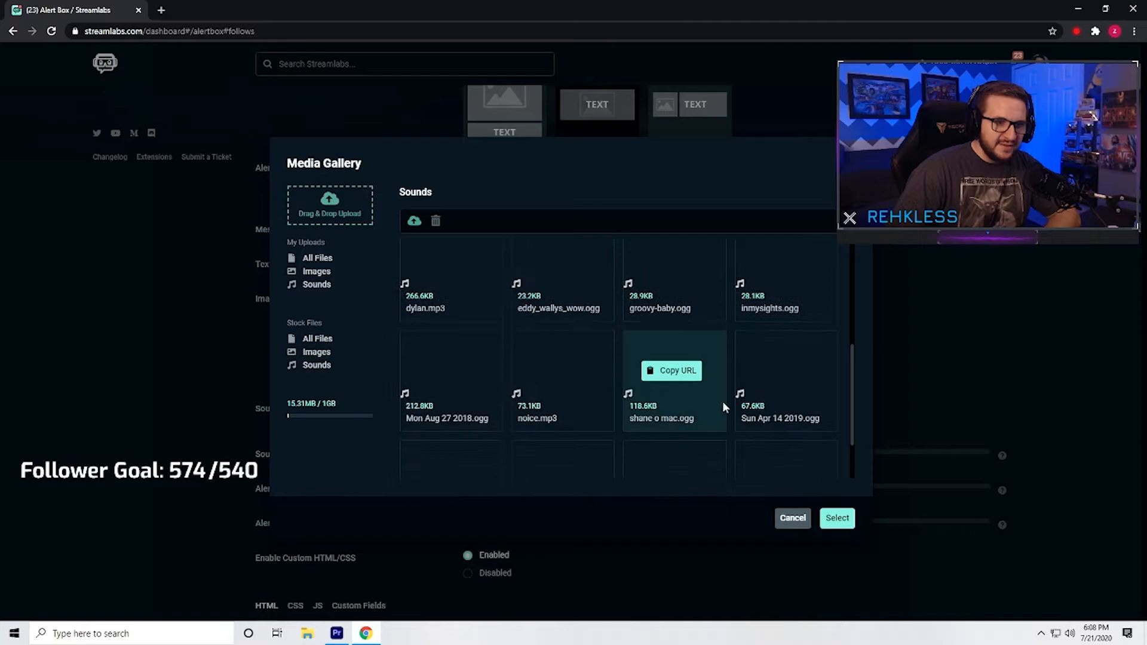
{"action": "left_click", "coordinate": [799, 519]}
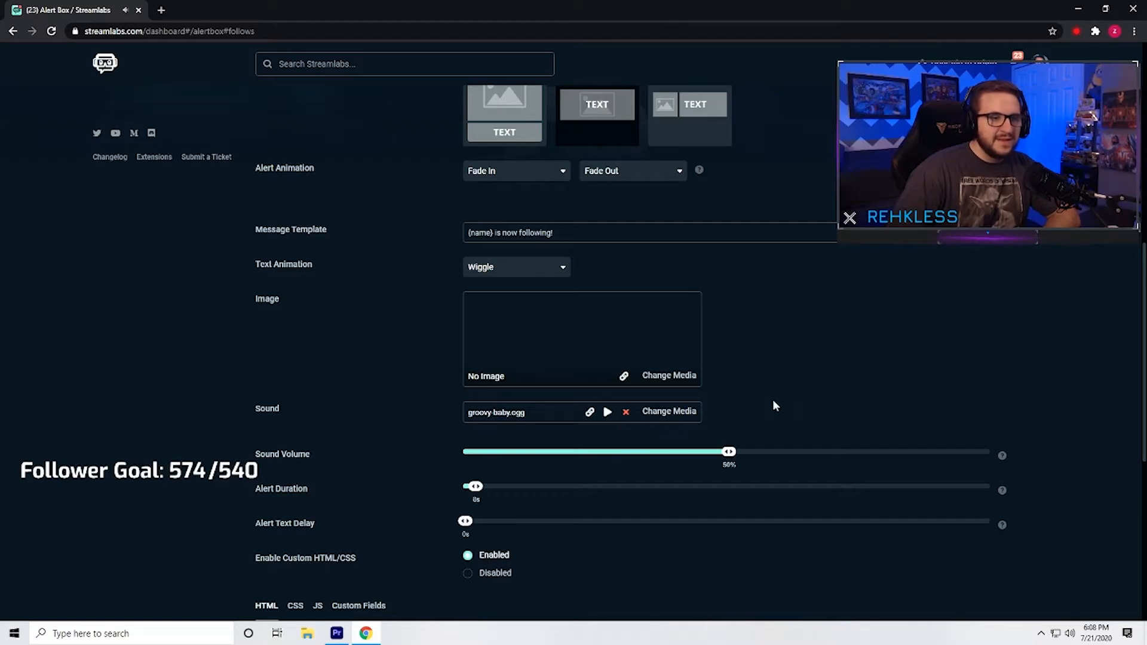
Examine the follow alert's custom HTML, CSS and JS code, along with its sound volume, duration, text delay and other settings.
{"action": "scroll", "coordinate": [772, 399], "scroll_direction": "down", "scroll_amount": 5}
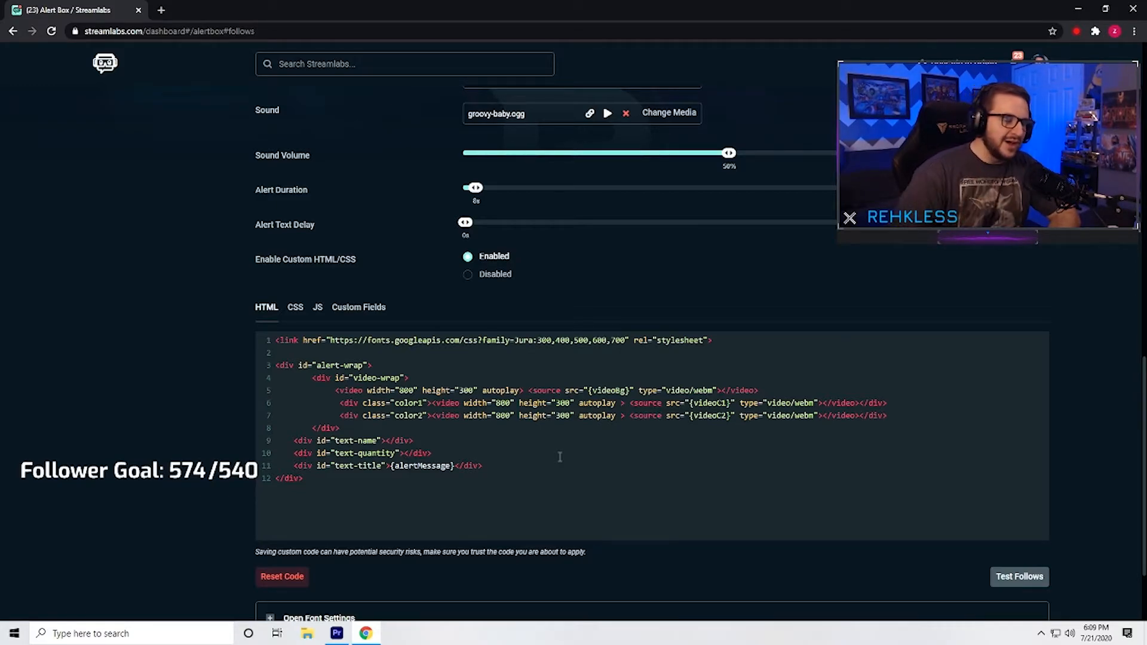
{"action": "left_click", "coordinate": [303, 307]}
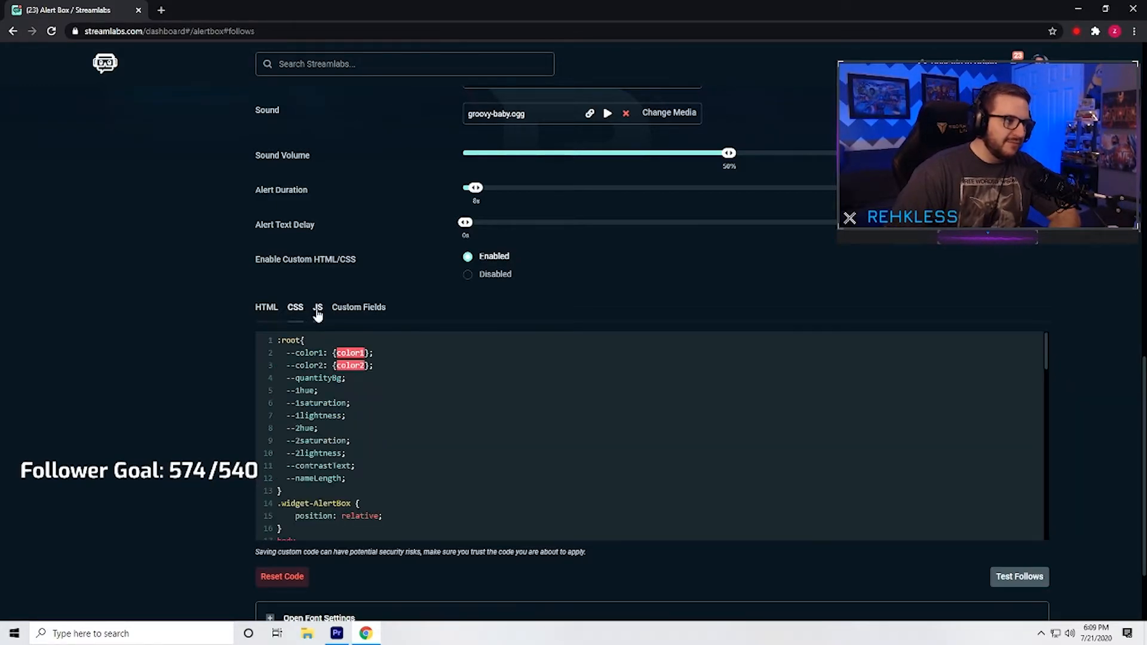
{"action": "left_click", "coordinate": [319, 308]}
{"action": "scroll", "coordinate": [401, 362], "scroll_direction": "down", "scroll_amount": 5}
{"action": "scroll", "coordinate": [403, 364], "scroll_direction": "down", "scroll_amount": 5}
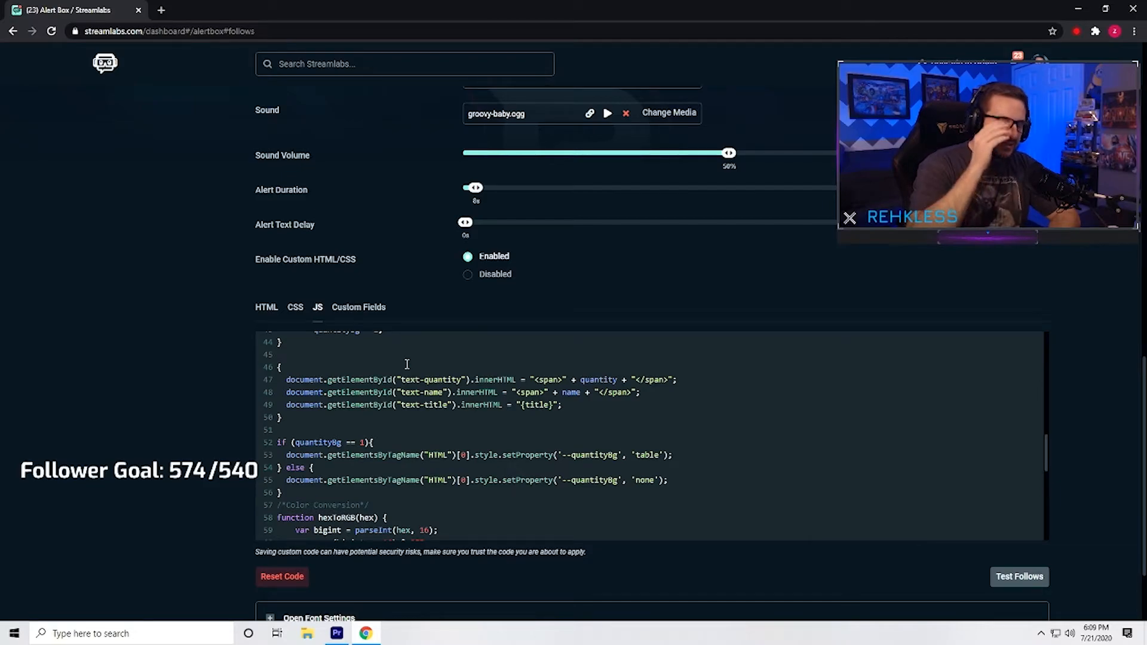
{"action": "left_click", "coordinate": [266, 307]}
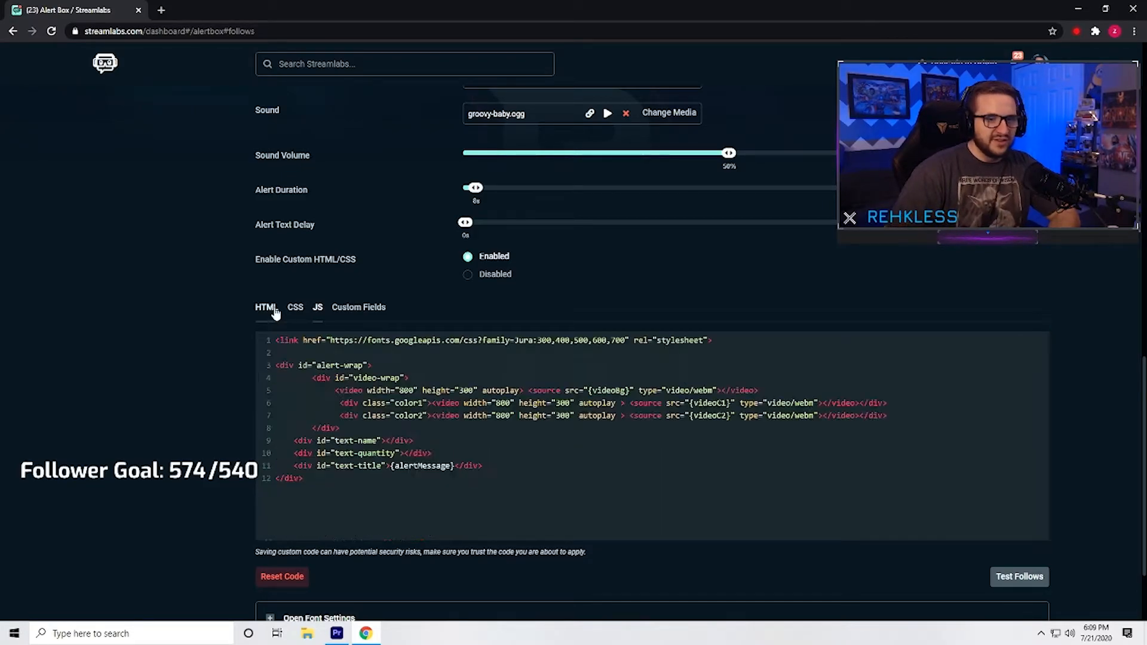
{"action": "scroll", "coordinate": [814, 417], "scroll_direction": "up", "scroll_amount": 4}
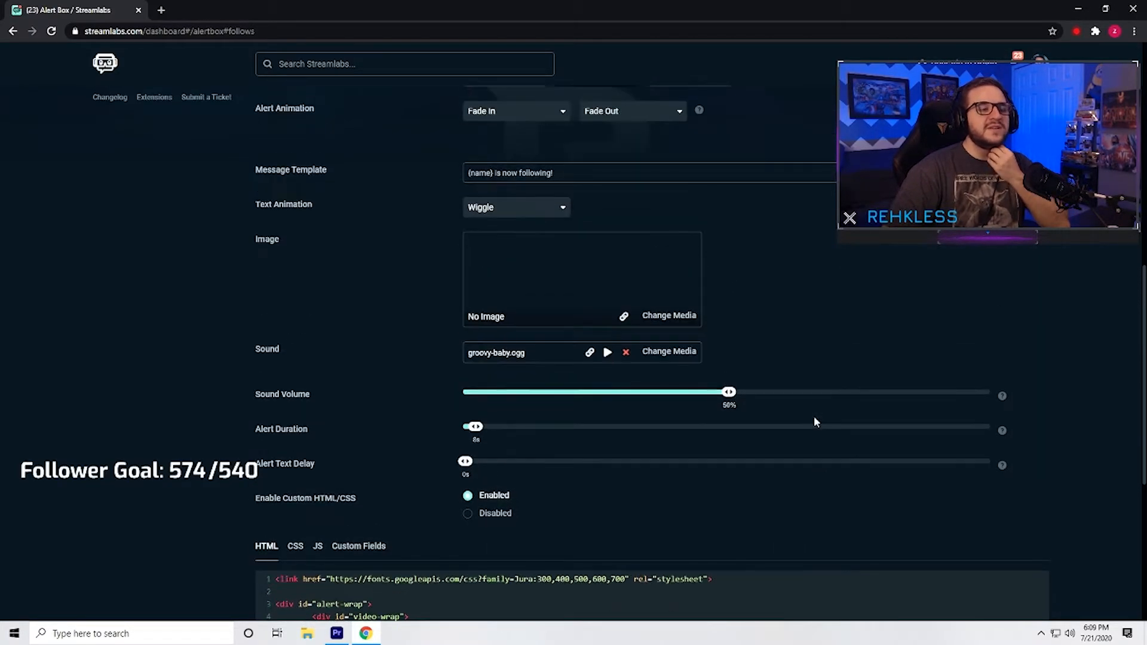
{"action": "scroll", "coordinate": [814, 422], "scroll_direction": "down", "scroll_amount": 7}
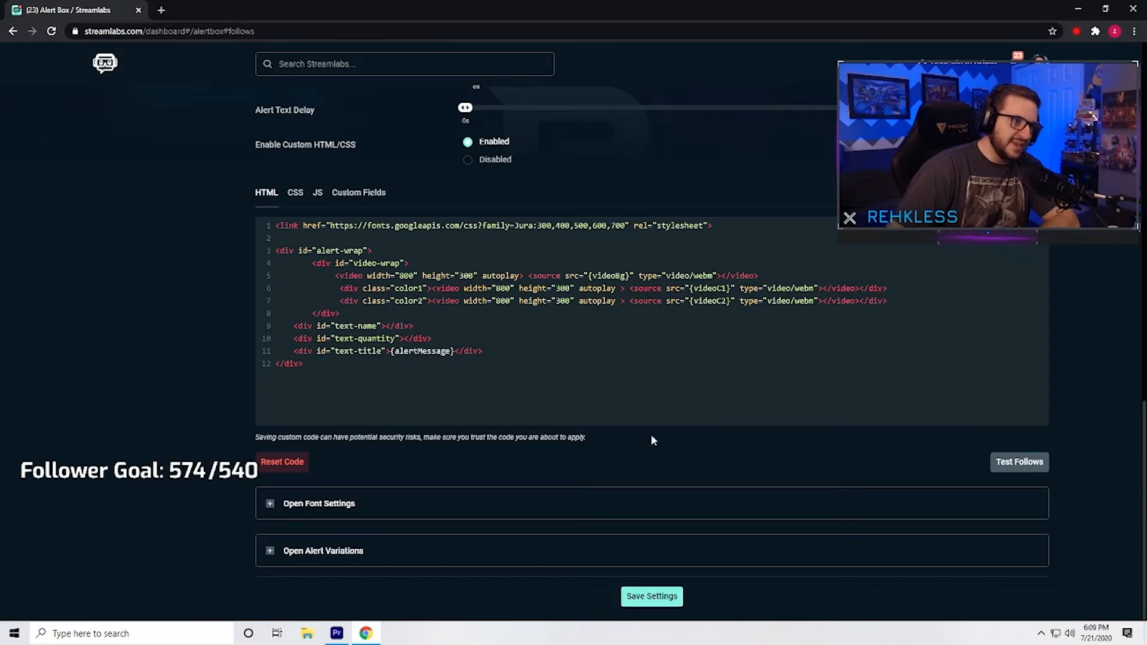
{"action": "scroll", "coordinate": [703, 422], "scroll_direction": "up", "scroll_amount": 8}
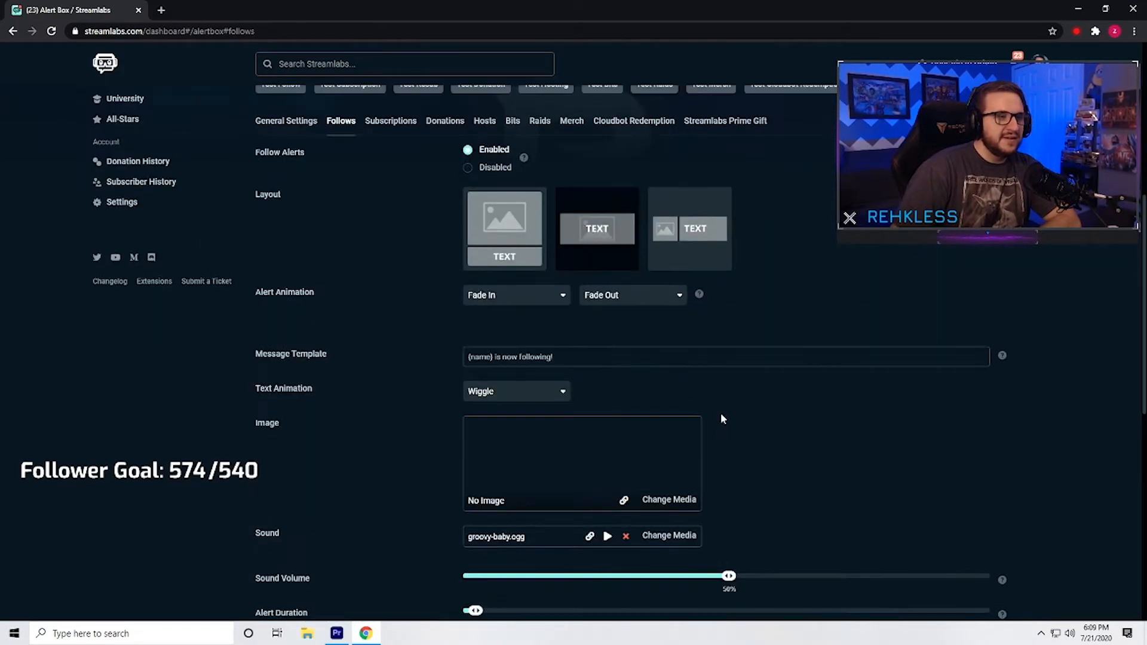
{"action": "scroll", "coordinate": [729, 412], "scroll_direction": "down", "scroll_amount": 5}
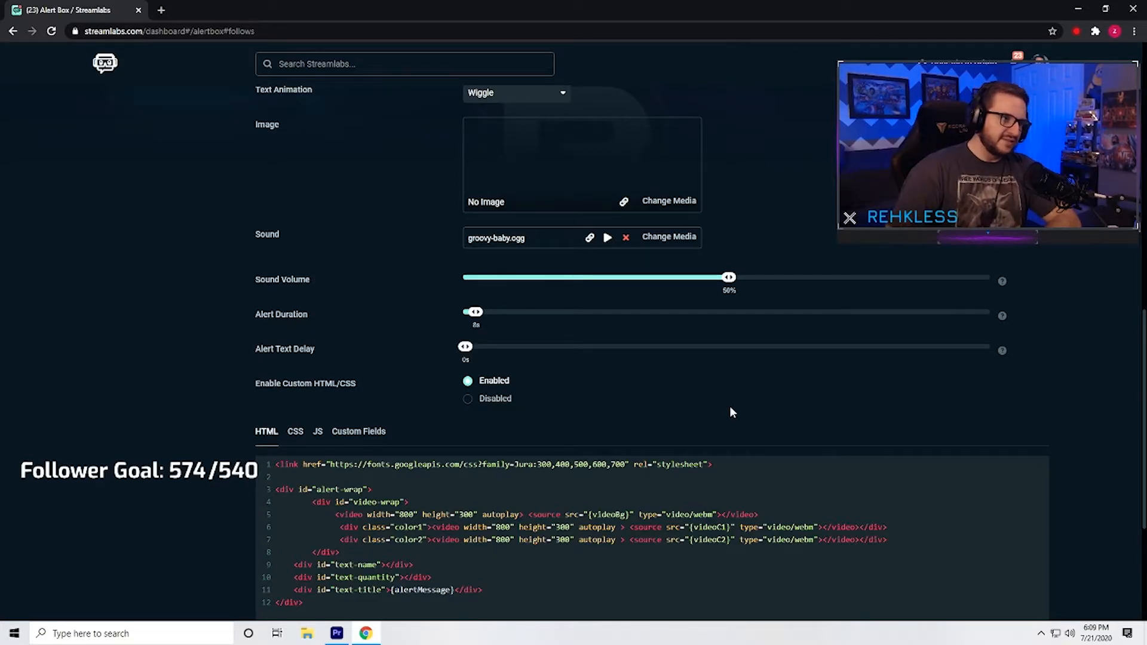
{"action": "scroll", "coordinate": [710, 402], "scroll_direction": "up", "scroll_amount": 1}
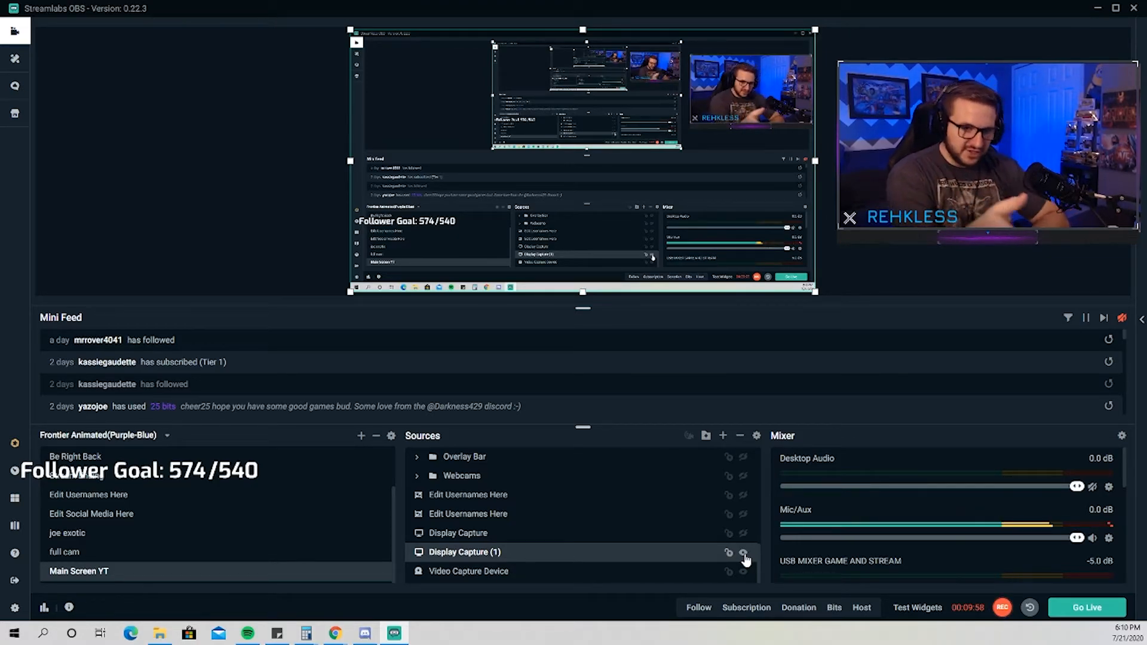
Switch to Streamlabs OBS, check the input device in the Mic/Aux properties, and close the settings.
{"action": "left_click", "coordinate": [1109, 539]}
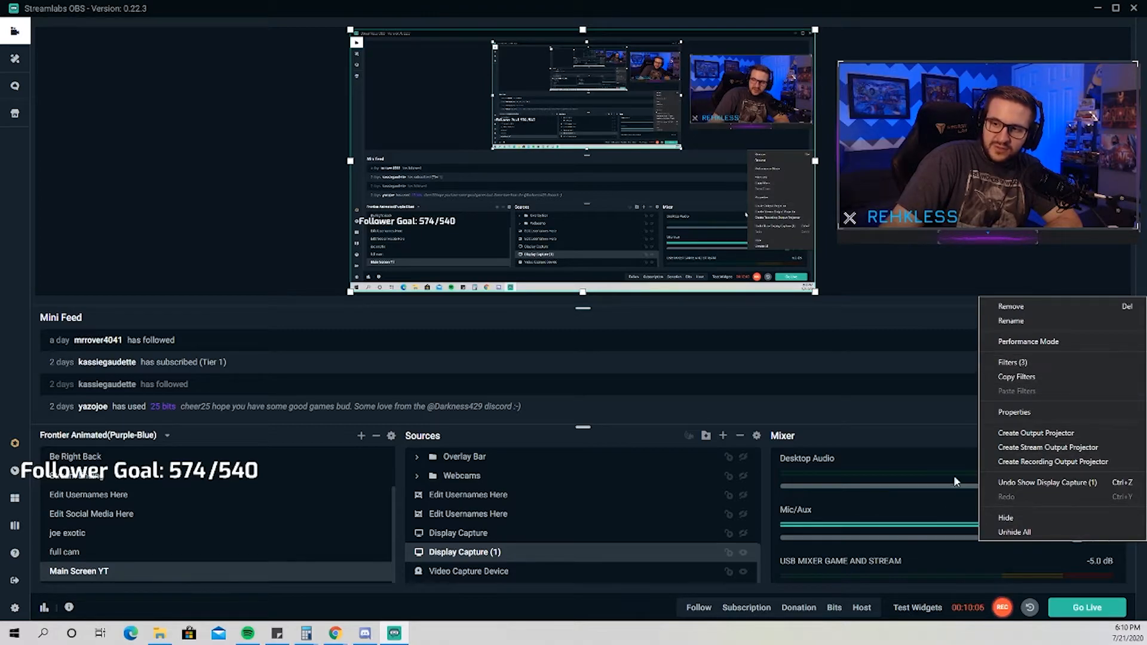
{"action": "left_click", "coordinate": [877, 429]}
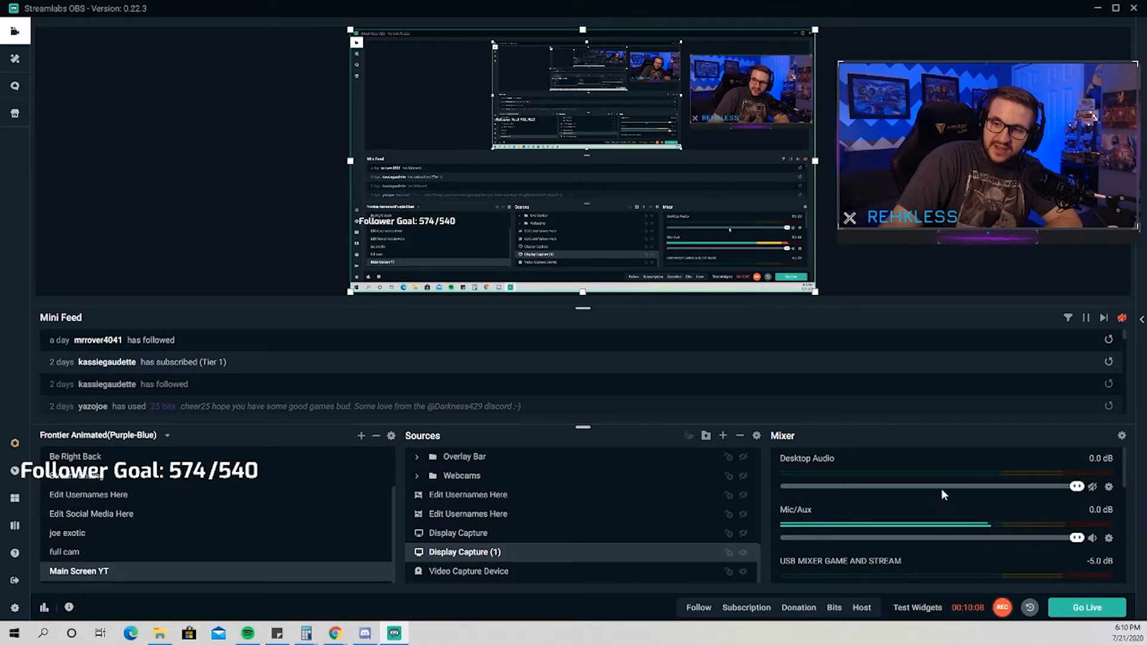
{"action": "left_click", "coordinate": [1109, 539]}
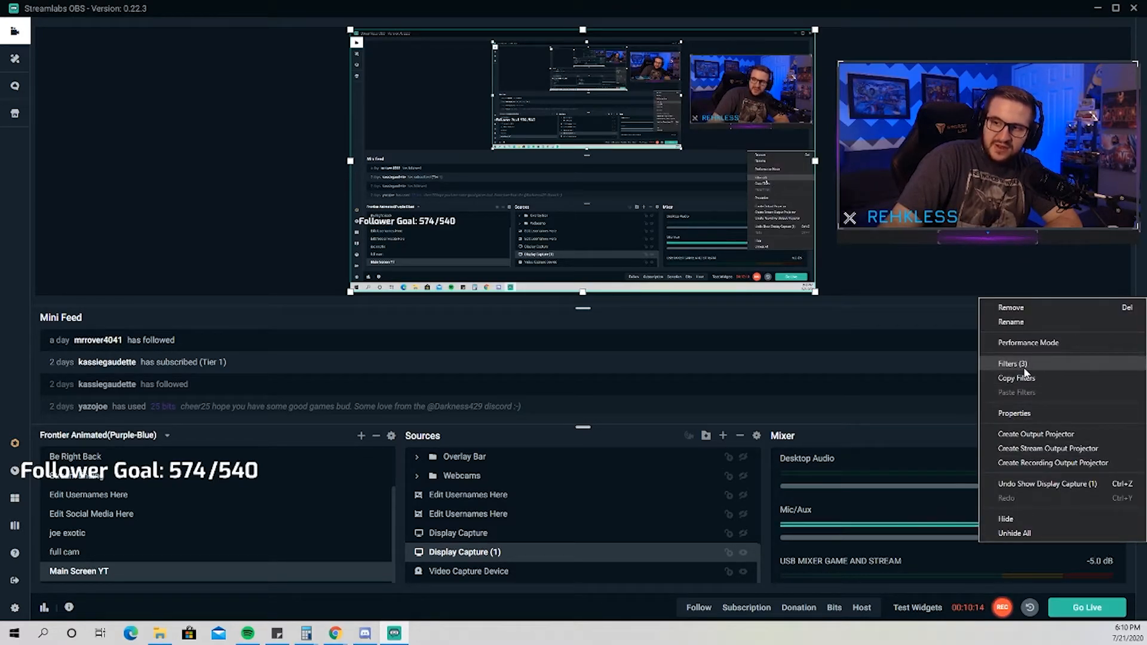
{"action": "left_click", "coordinate": [1032, 415]}
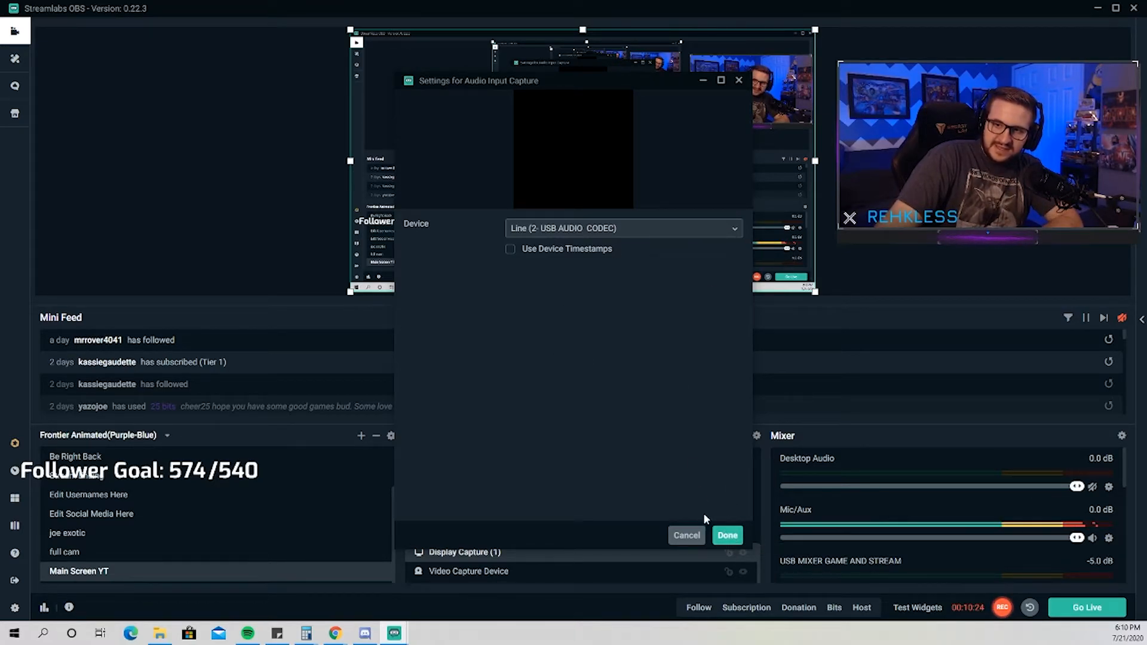
{"action": "left_click", "coordinate": [728, 535]}
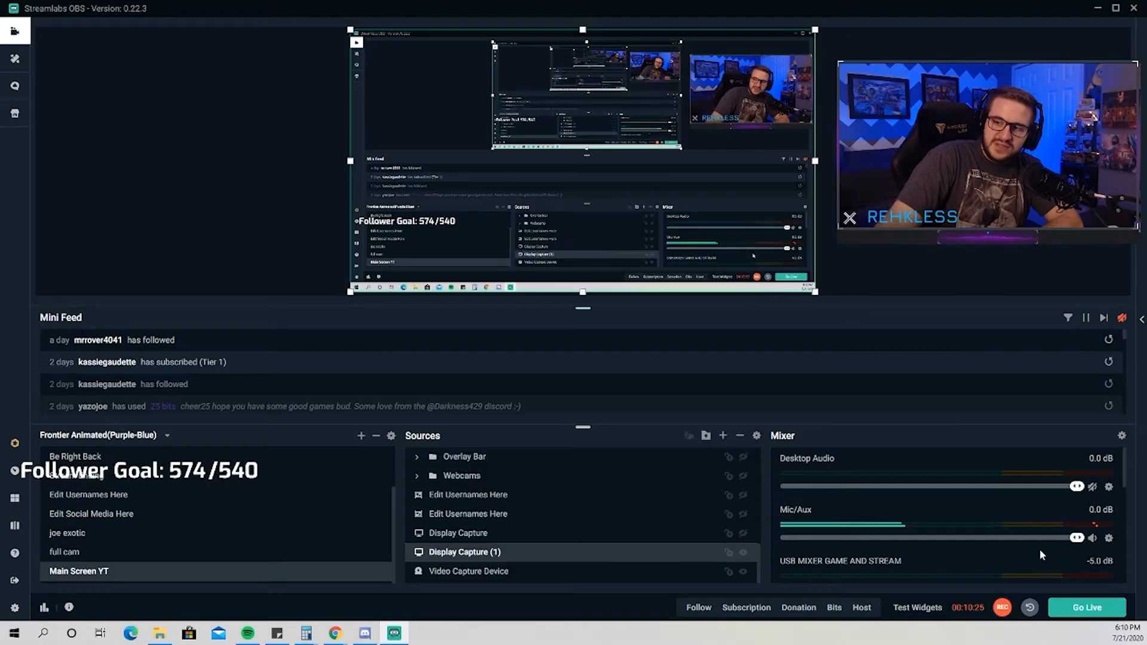
Open the Mic/Aux source filters and view the filter types that can be added, without adding one.
{"action": "left_click", "coordinate": [1110, 539]}
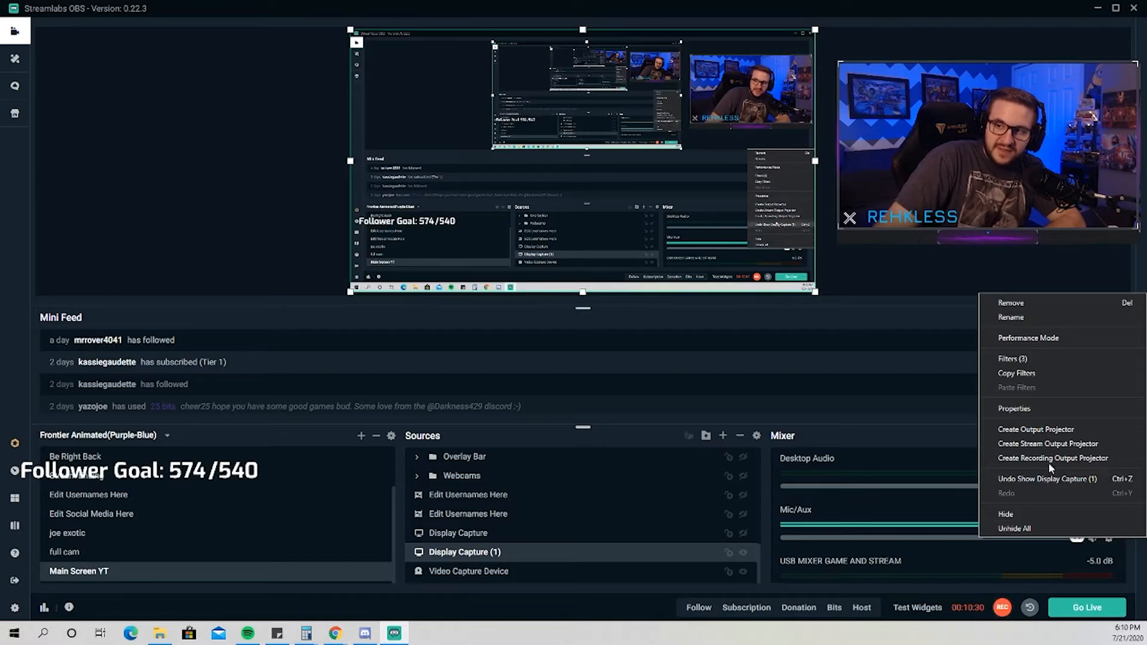
{"action": "left_click", "coordinate": [1036, 359]}
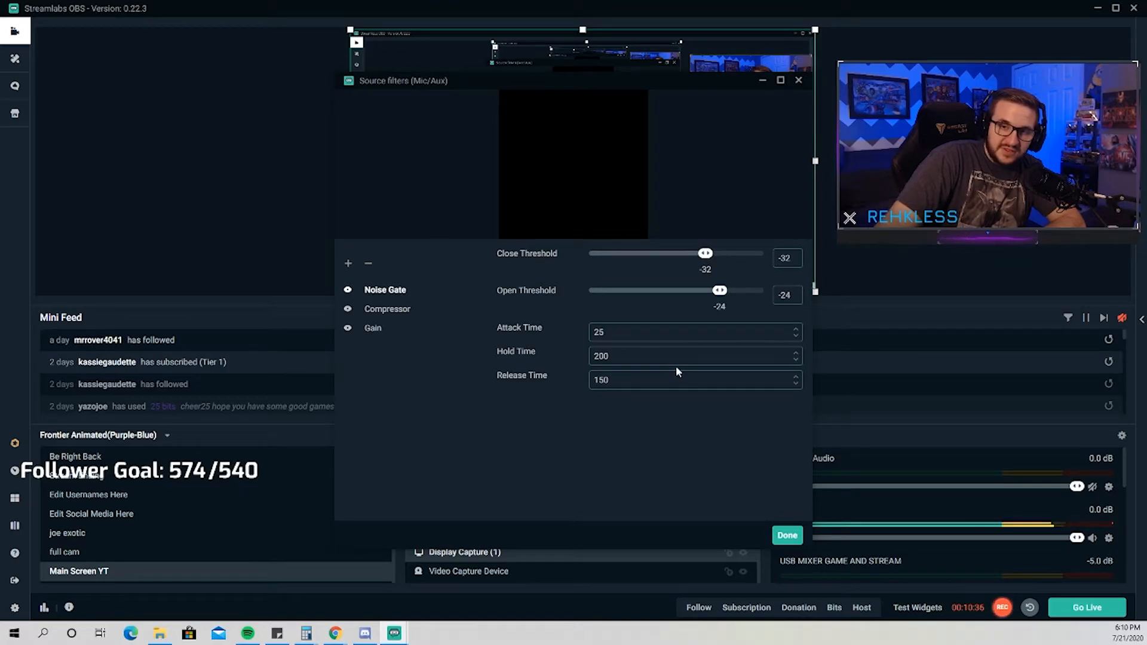
{"action": "left_click_drag", "start_coordinate": [571, 81], "coordinate": [691, 231]}
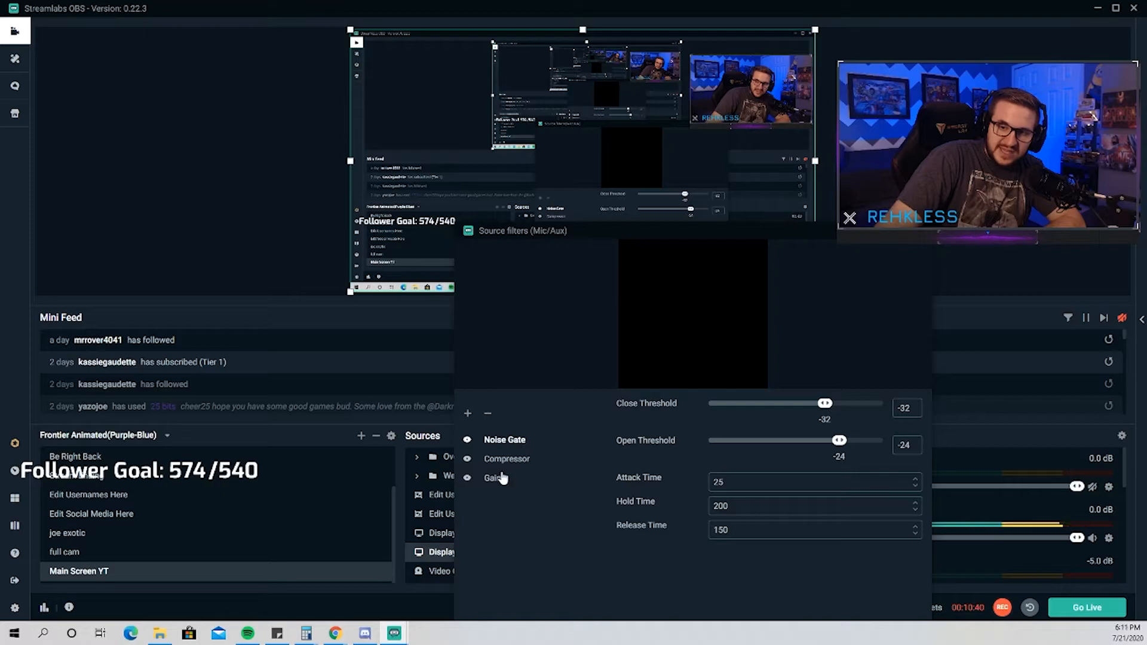
{"action": "left_click", "coordinate": [468, 413]}
{"action": "left_click", "coordinate": [535, 245]}
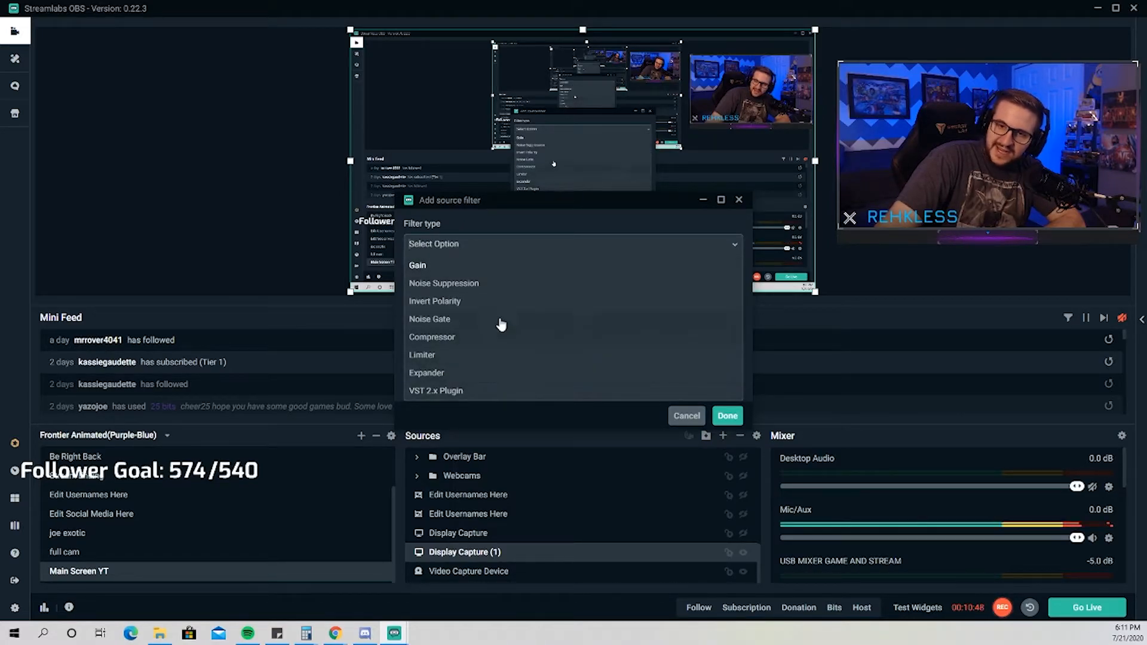
{"action": "left_click", "coordinate": [685, 413]}
{"action": "left_click", "coordinate": [686, 415]}
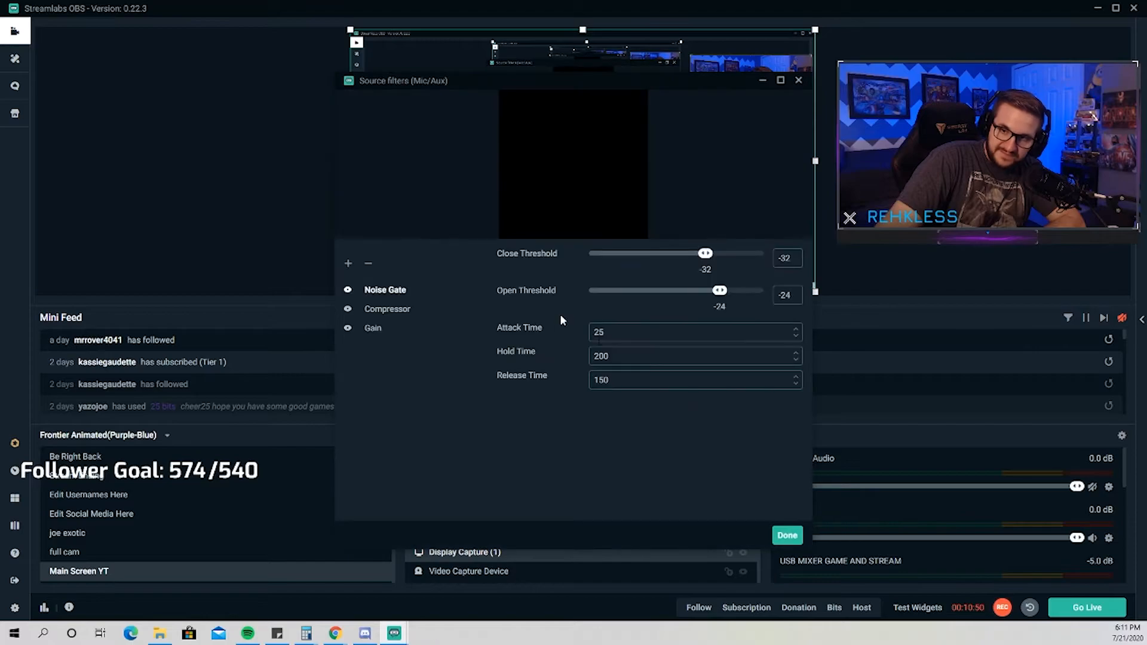
Review the Compressor, Noise Gate and Gain filter settings of the Mic/Aux source.
{"action": "left_click", "coordinate": [406, 312]}
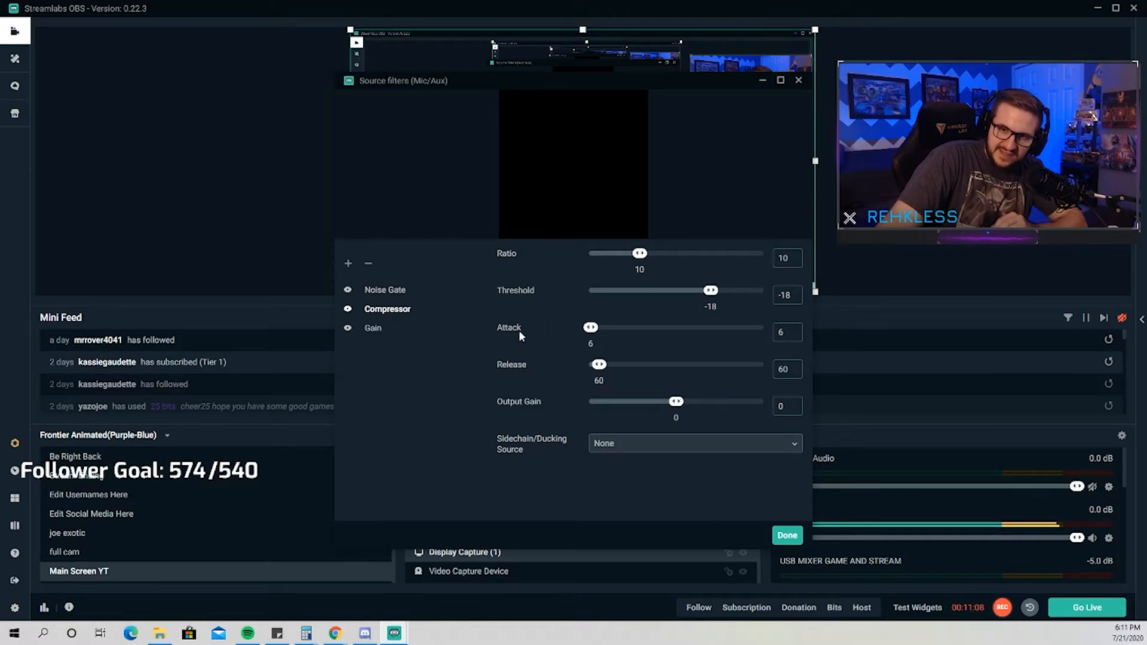
{"action": "left_click", "coordinate": [406, 291]}
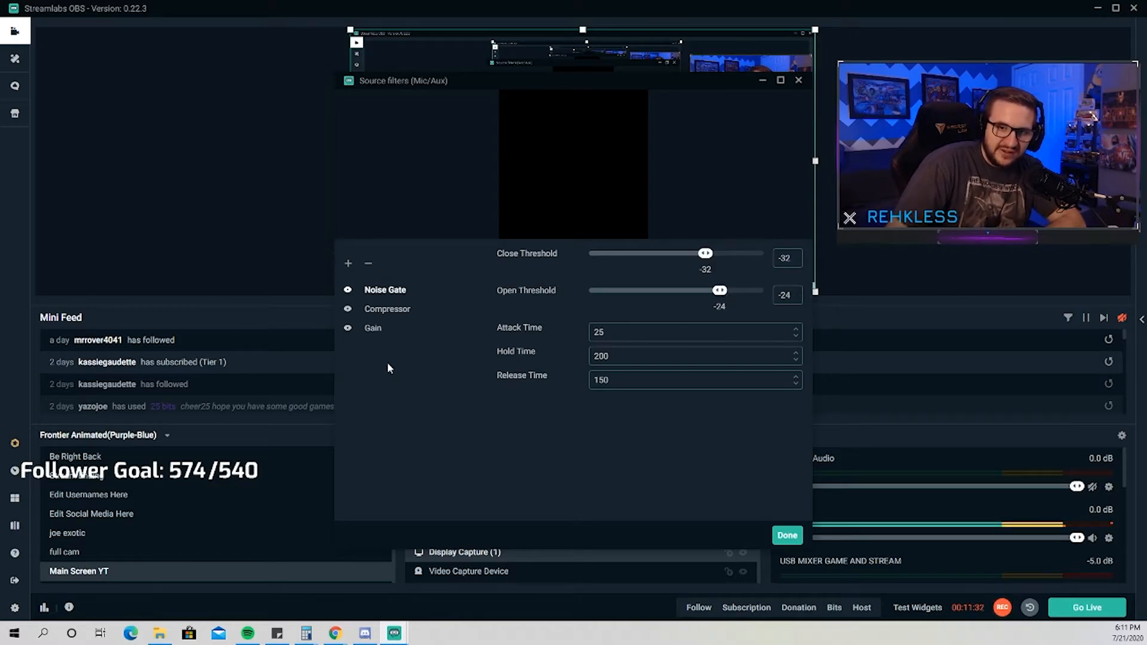
{"action": "left_click", "coordinate": [371, 330]}
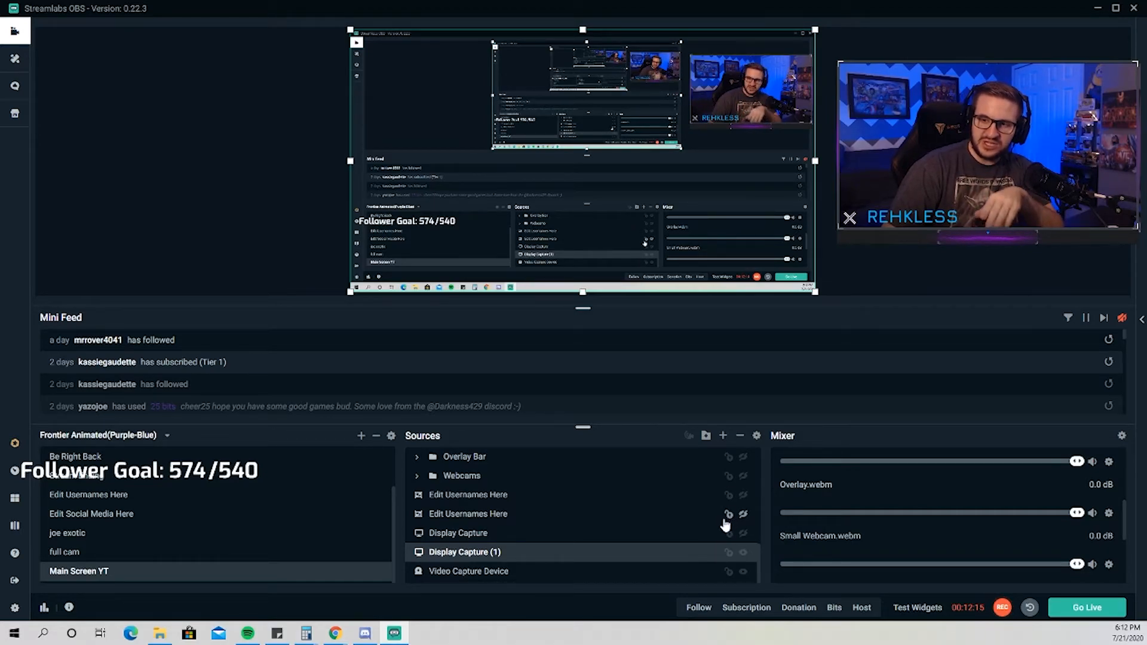
Check the Video Delay (Async) filter on the Video Capture Device source and close its filters.
{"action": "scroll", "coordinate": [725, 525], "scroll_direction": "up", "scroll_amount": 2}
{"action": "scroll", "coordinate": [877, 533], "scroll_direction": "up", "scroll_amount": 3}
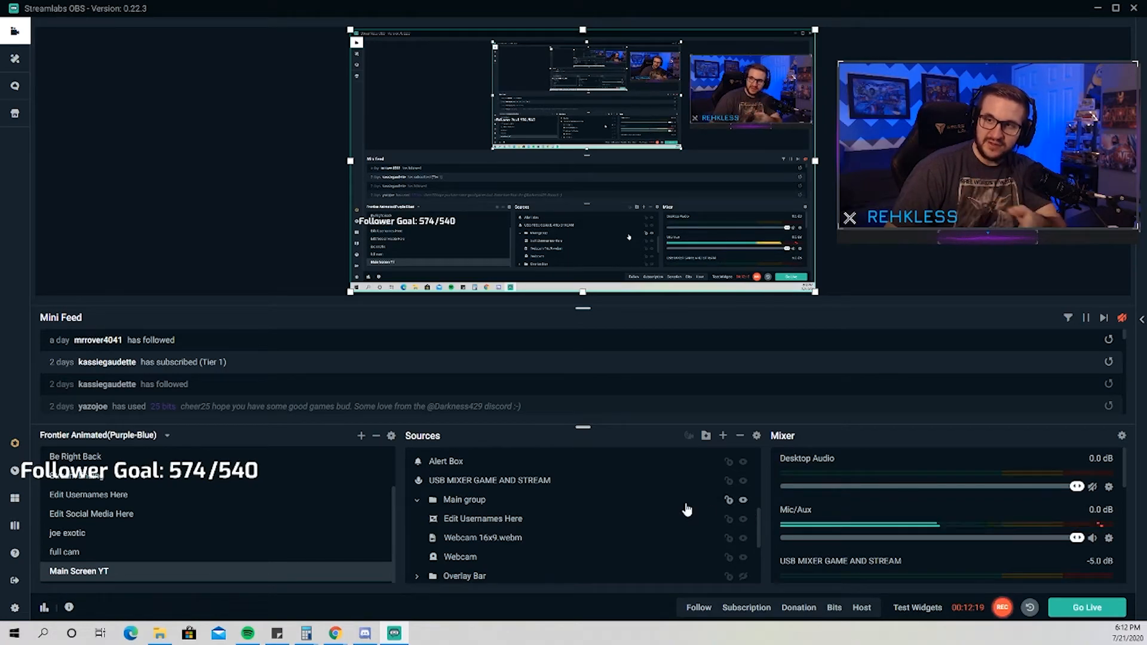
{"action": "scroll", "coordinate": [689, 508], "scroll_direction": "down", "scroll_amount": 4}
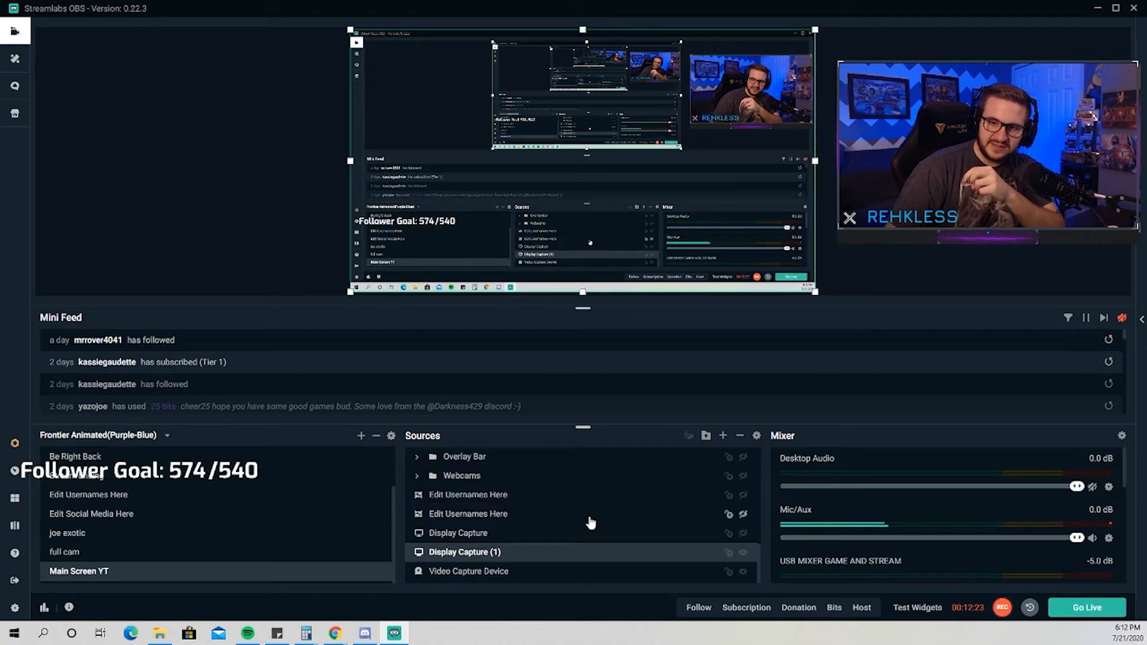
{"action": "left_click", "coordinate": [502, 575]}
{"action": "right_click", "coordinate": [502, 575]}
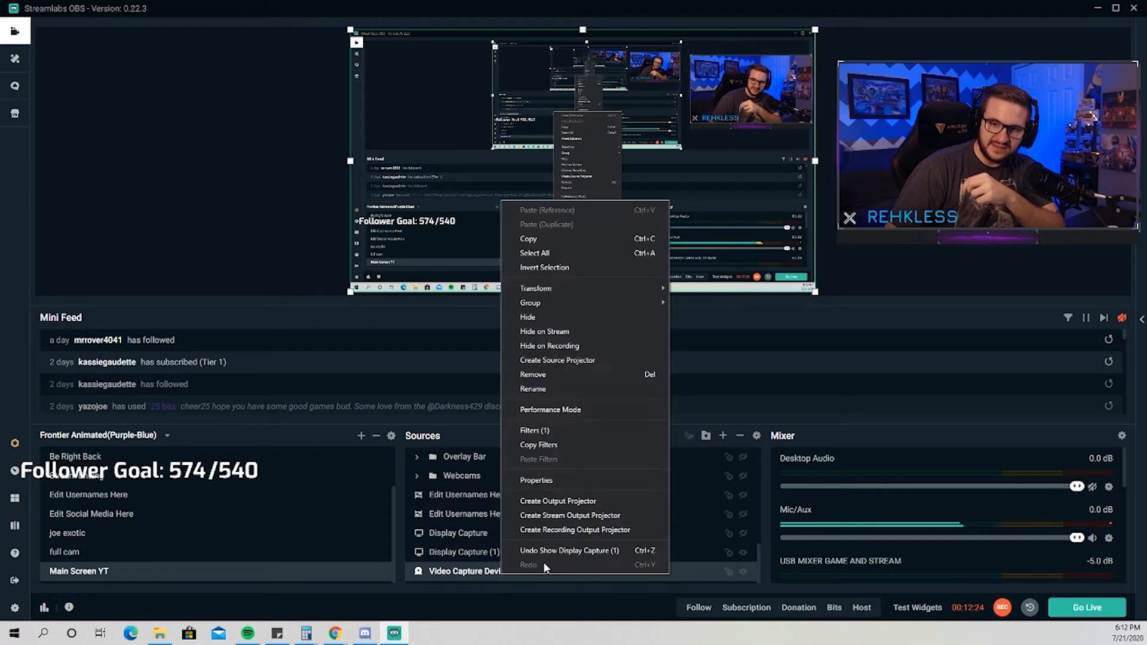
{"action": "left_click", "coordinate": [553, 433]}
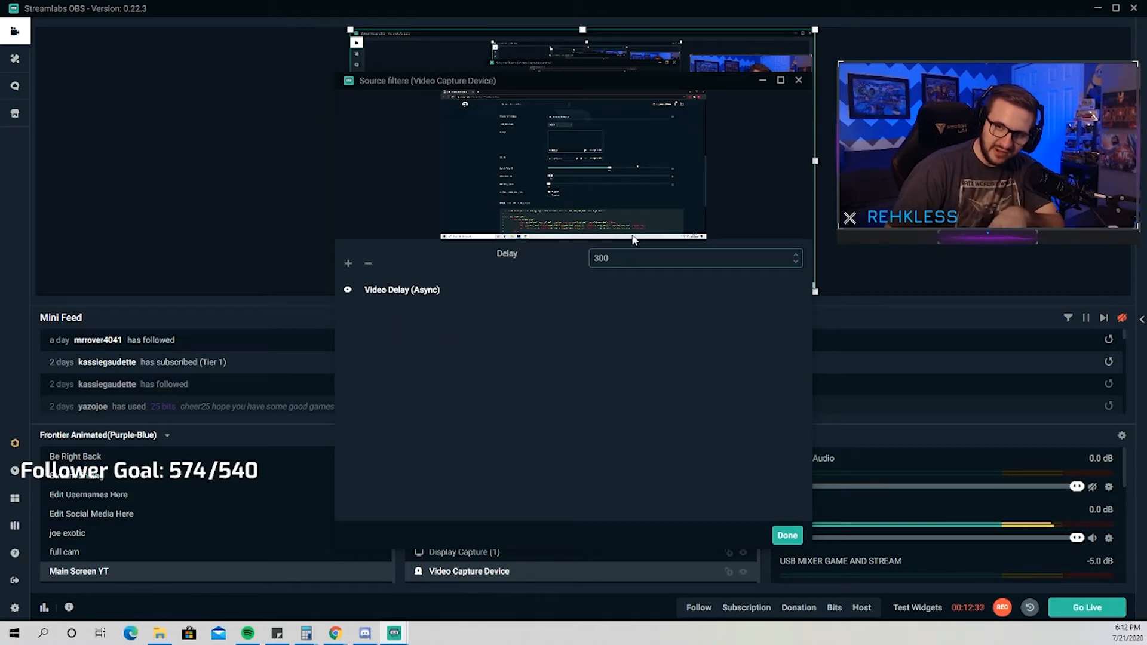
{"action": "left_click", "coordinate": [787, 535]}
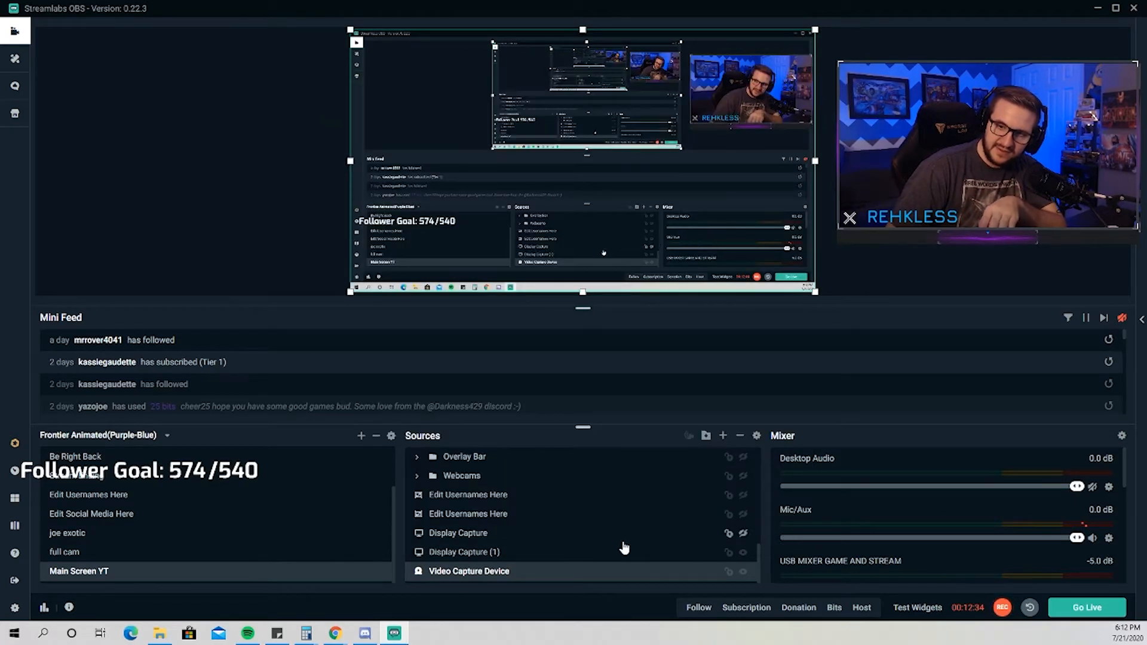
Check the Video Delay (Async) filter on the Webcam source in the Main group and close its filters.
{"action": "scroll", "coordinate": [625, 548], "scroll_direction": "up", "scroll_amount": 1}
{"action": "left_click", "coordinate": [474, 536]}
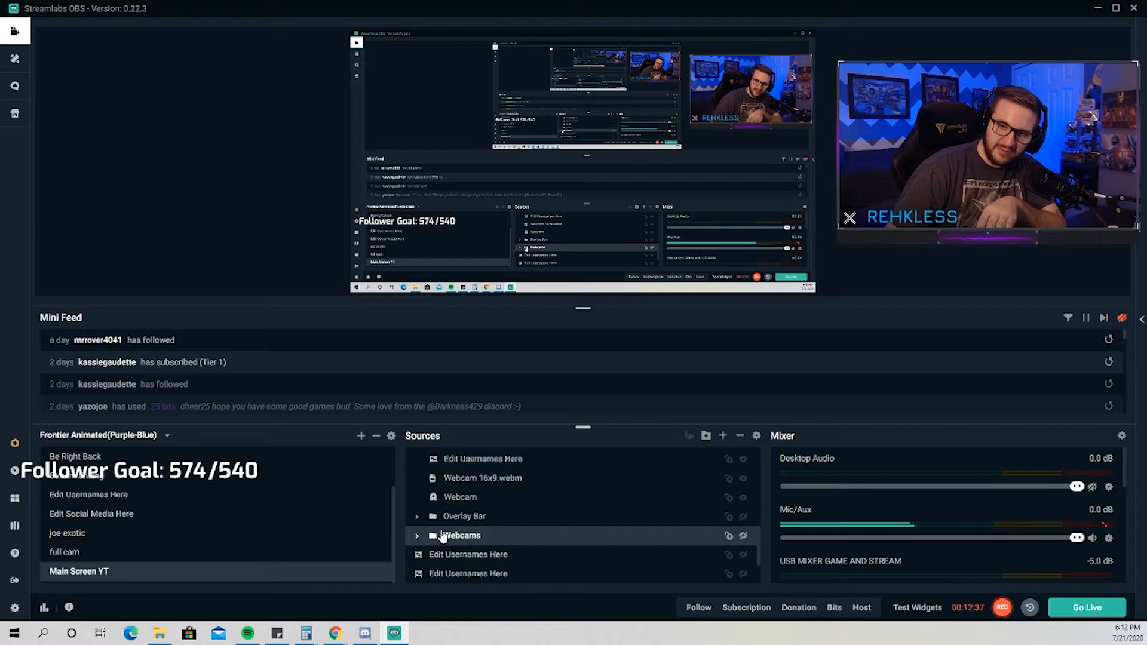
{"action": "scroll", "coordinate": [433, 539], "scroll_direction": "up", "scroll_amount": 1}
{"action": "left_click", "coordinate": [461, 558]}
{"action": "right_click", "coordinate": [467, 558]}
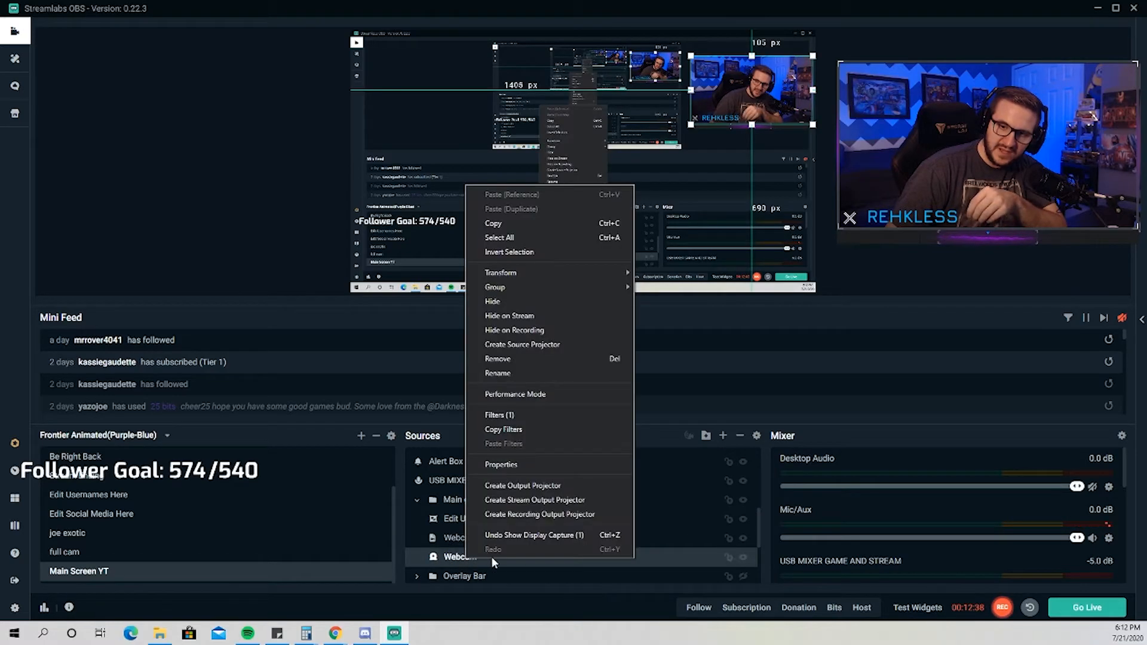
{"action": "left_click", "coordinate": [516, 414]}
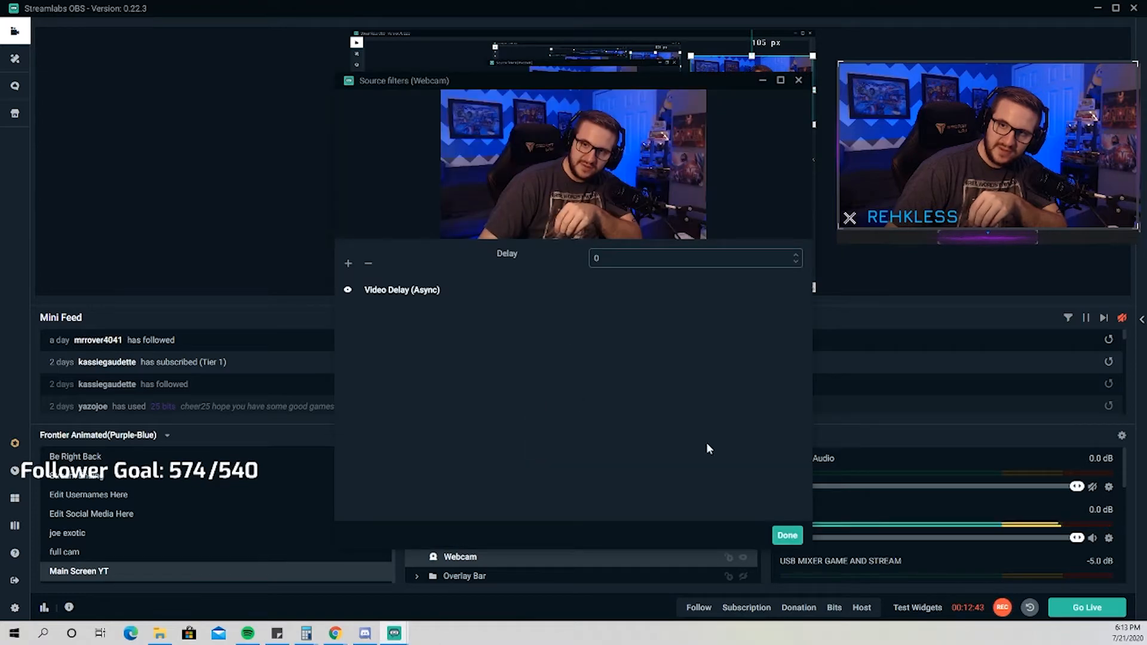
{"action": "left_click", "coordinate": [786, 537]}
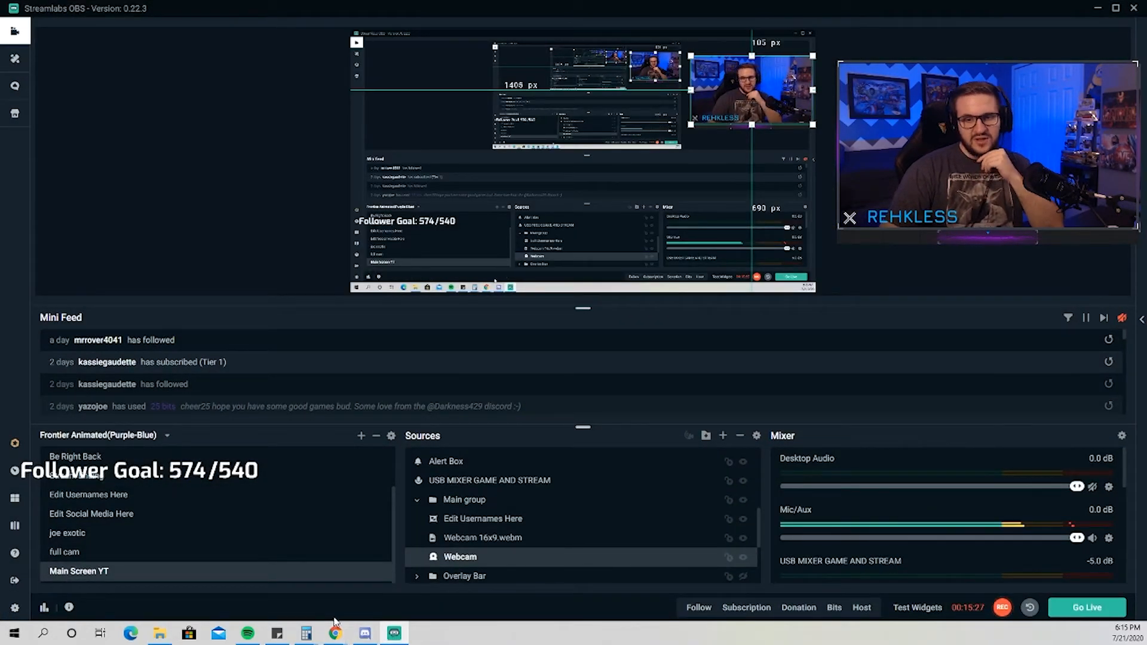
Launch the StreamLabels app and shift its window slightly over Streamlabs OBS.
{"action": "left_click", "coordinate": [15, 633]}
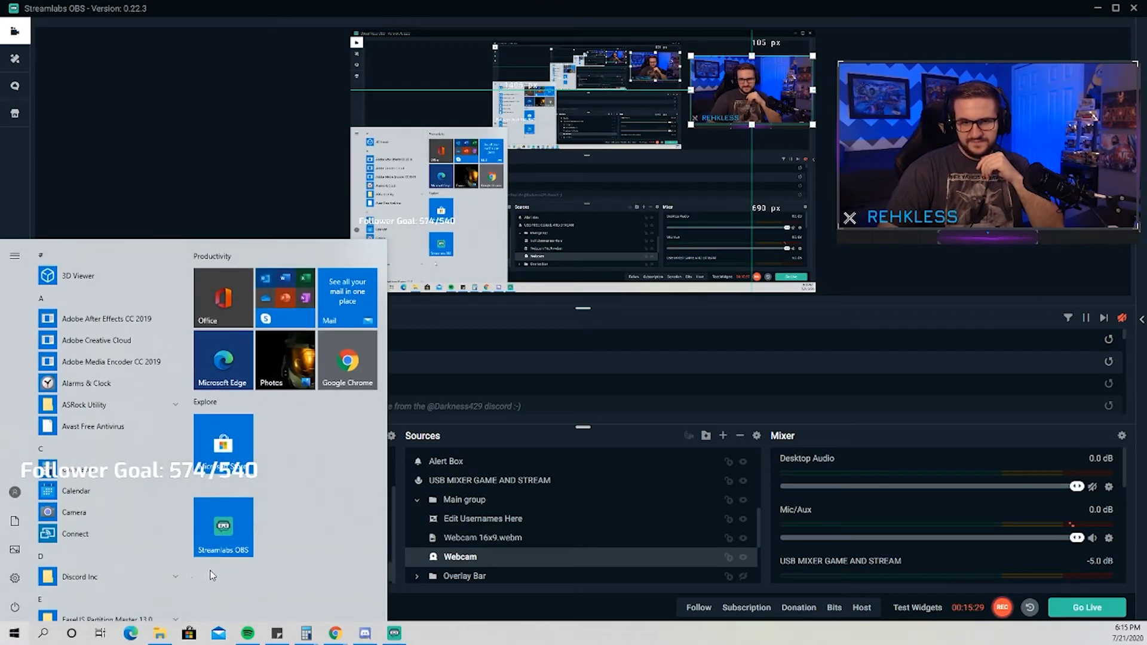
{"action": "scroll", "coordinate": [117, 535], "scroll_direction": "down", "scroll_amount": 12}
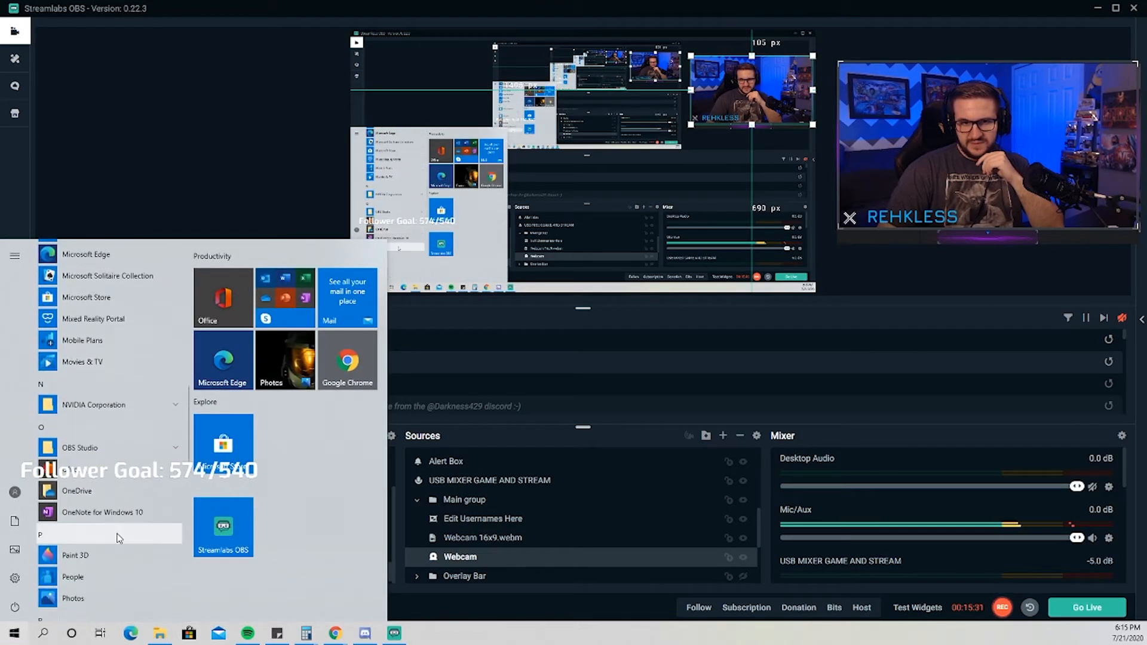
{"action": "scroll", "coordinate": [117, 537], "scroll_direction": "down", "scroll_amount": 2}
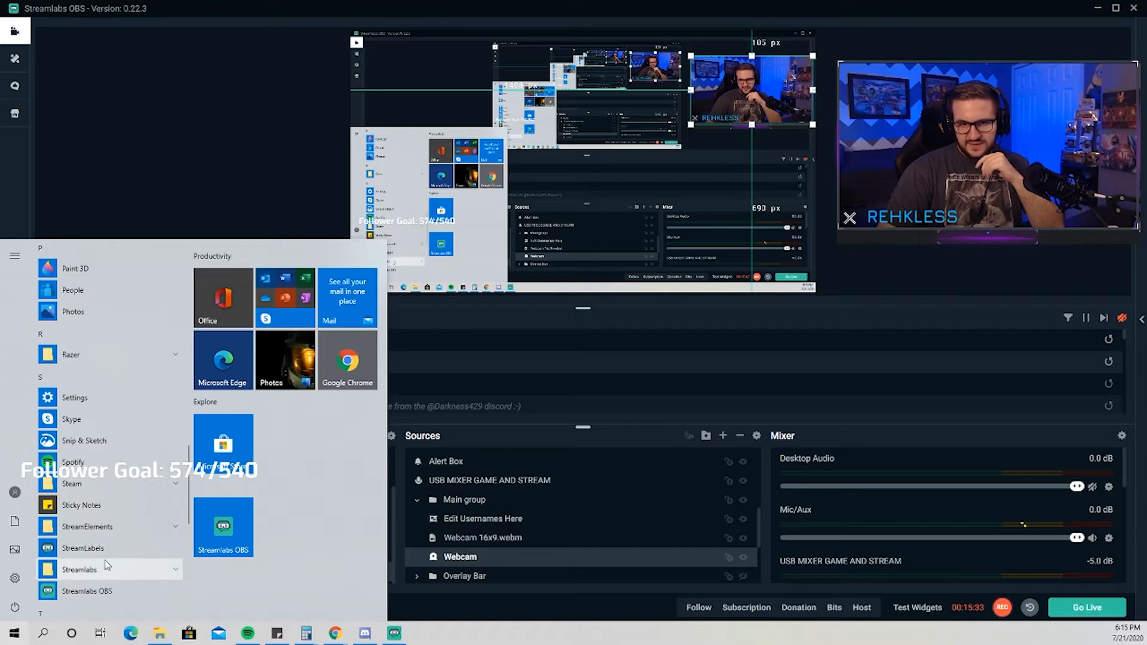
{"action": "left_click", "coordinate": [106, 553]}
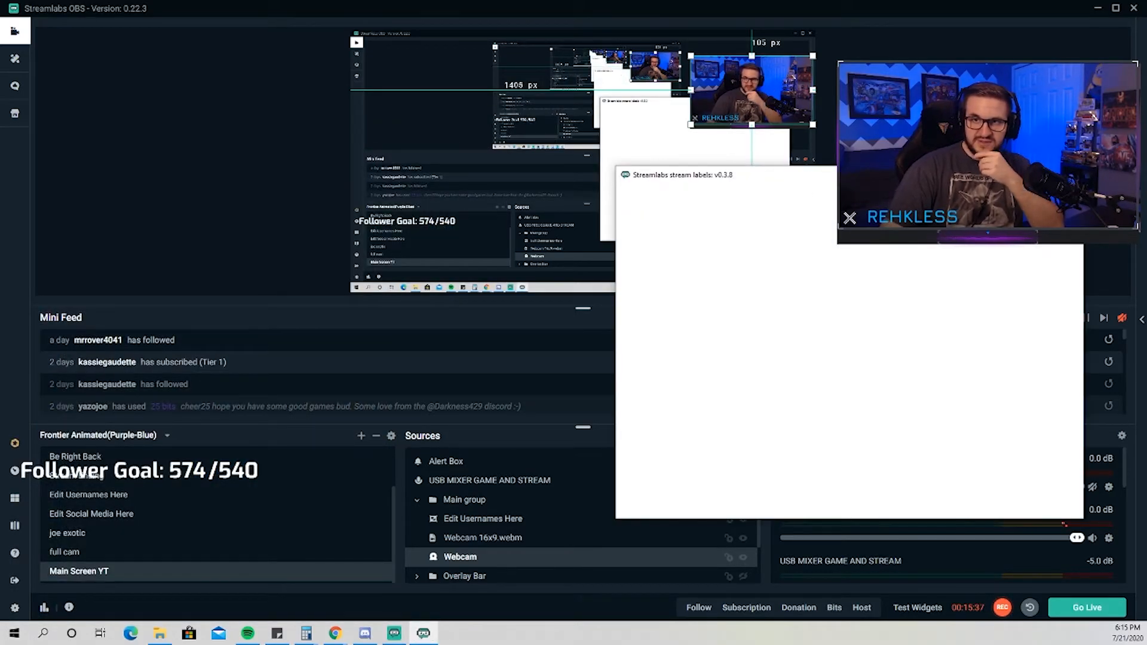
{"action": "left_click_drag", "start_coordinate": [844, 180], "coordinate": [829, 169]}
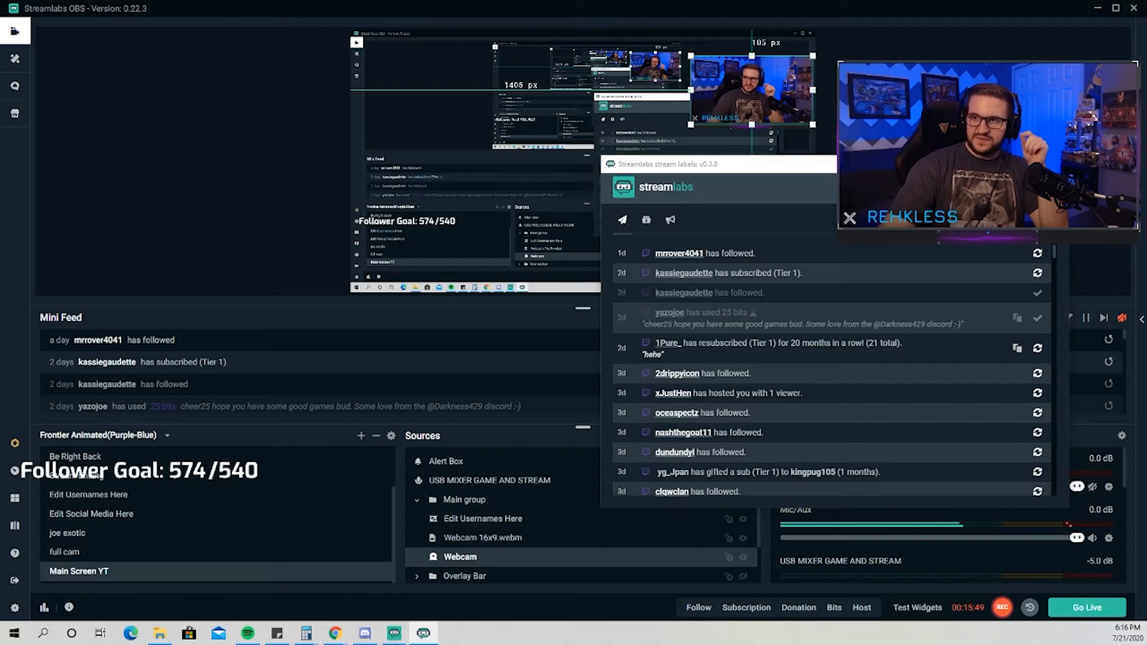
View the output folder selection in StreamLabels, cancel it without changes, and move the window clear of the sources list.
{"action": "left_click", "coordinate": [1037, 188]}
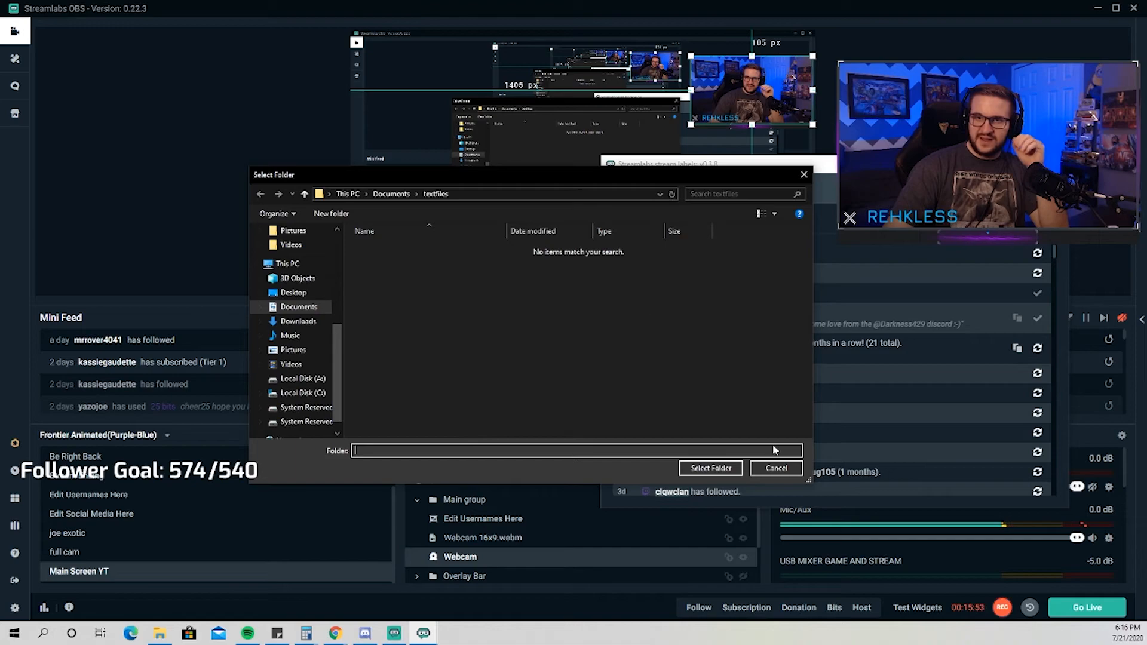
{"action": "left_click", "coordinate": [778, 470]}
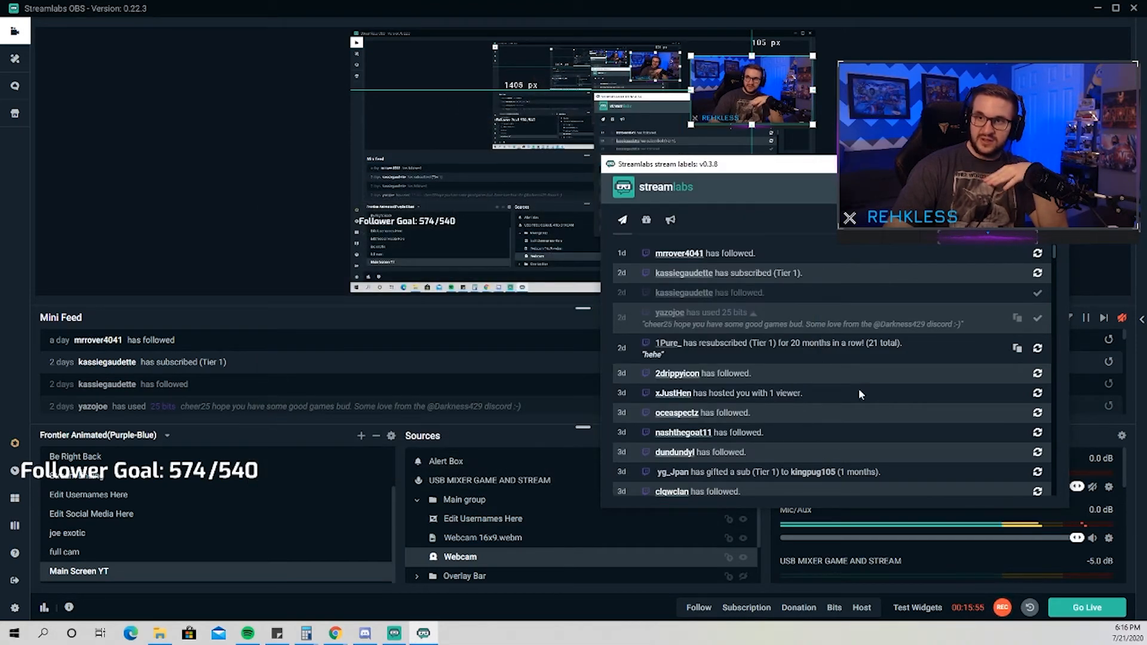
{"action": "left_click_drag", "start_coordinate": [867, 164], "coordinate": [1095, 190]}
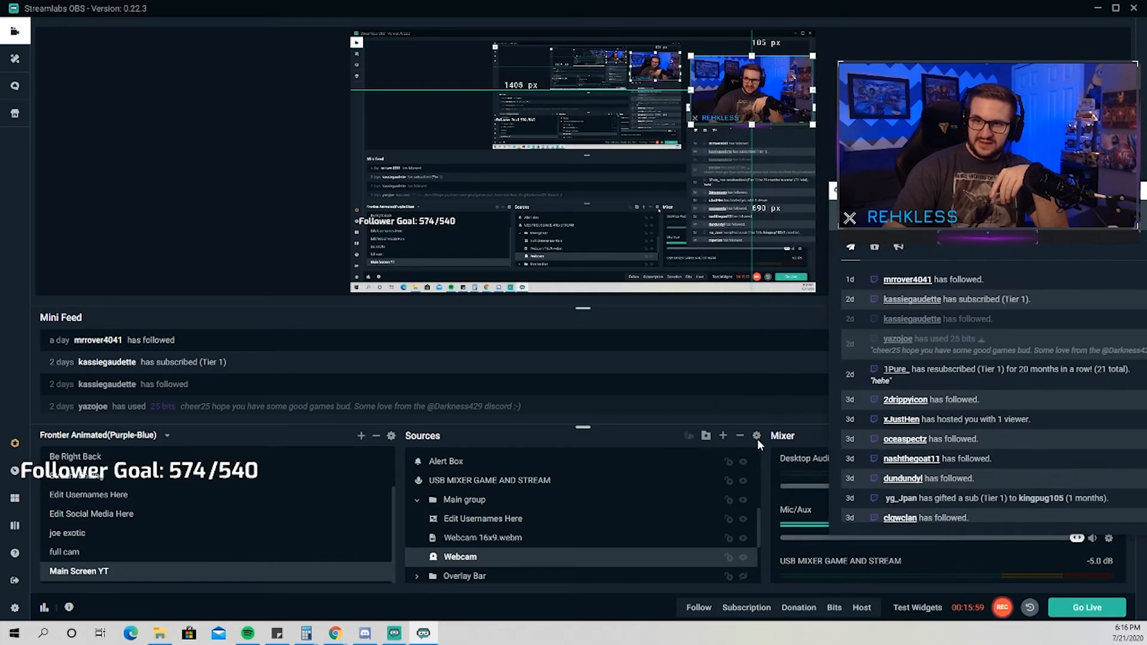
Add a new Text (GDI+) source named "Text (GDI+) test 2" to the Main Screen YT scene in Streamlabs OBS.
{"action": "scroll", "coordinate": [685, 467], "scroll_direction": "up", "scroll_amount": 5}
{"action": "scroll", "coordinate": [688, 470], "scroll_direction": "up", "scroll_amount": 3}
{"action": "left_click", "coordinate": [725, 439]}
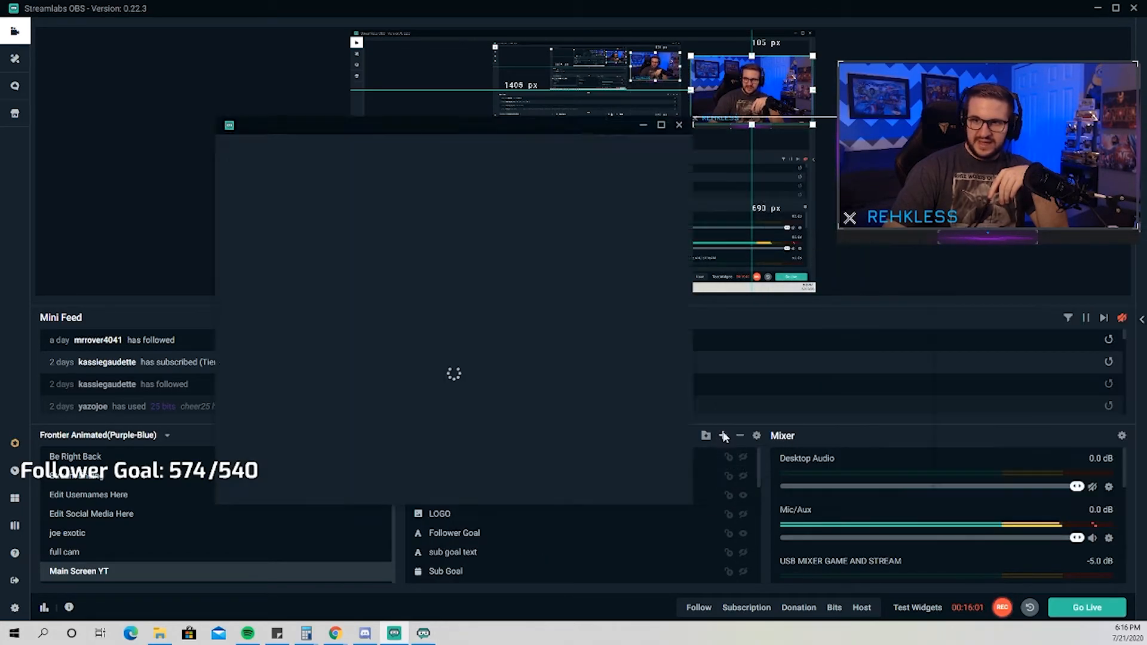
{"action": "left_click", "coordinate": [459, 350]}
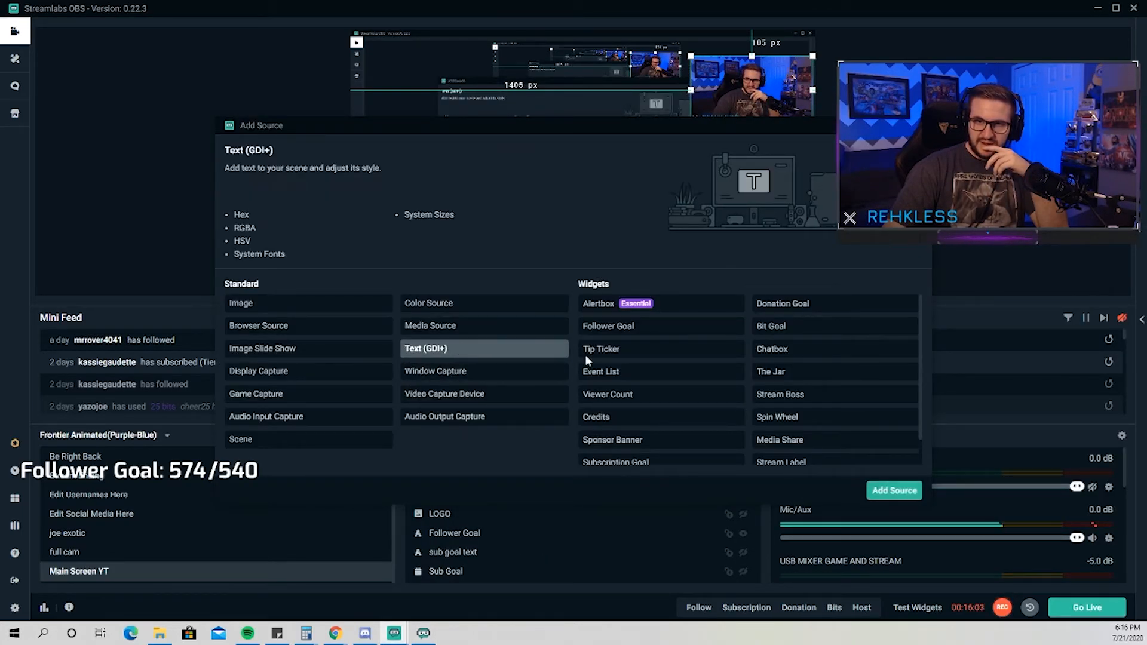
{"action": "left_click", "coordinate": [882, 488]}
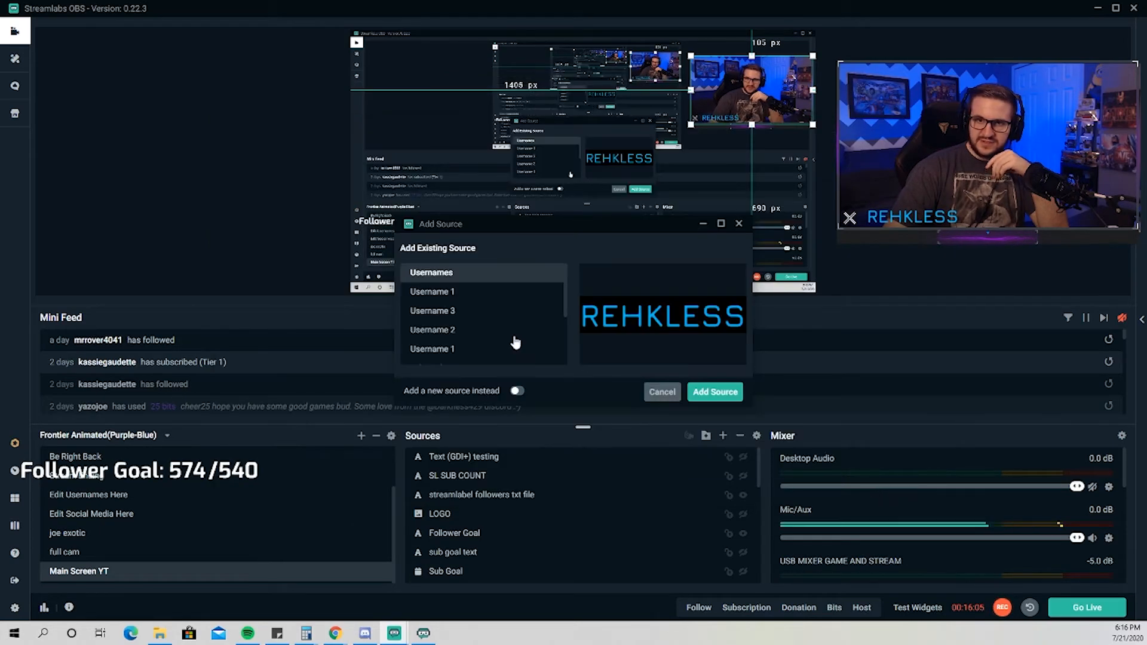
{"action": "left_click", "coordinate": [518, 392]}
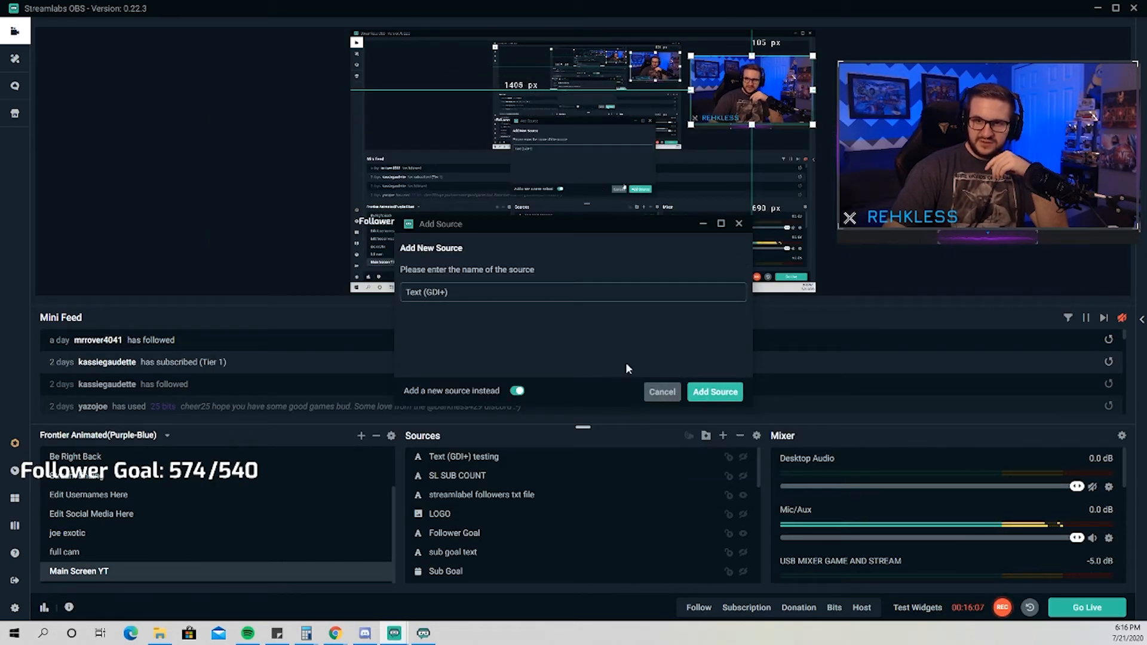
{"action": "left_click", "coordinate": [497, 294]}
{"action": "type", "text": "test 2"}
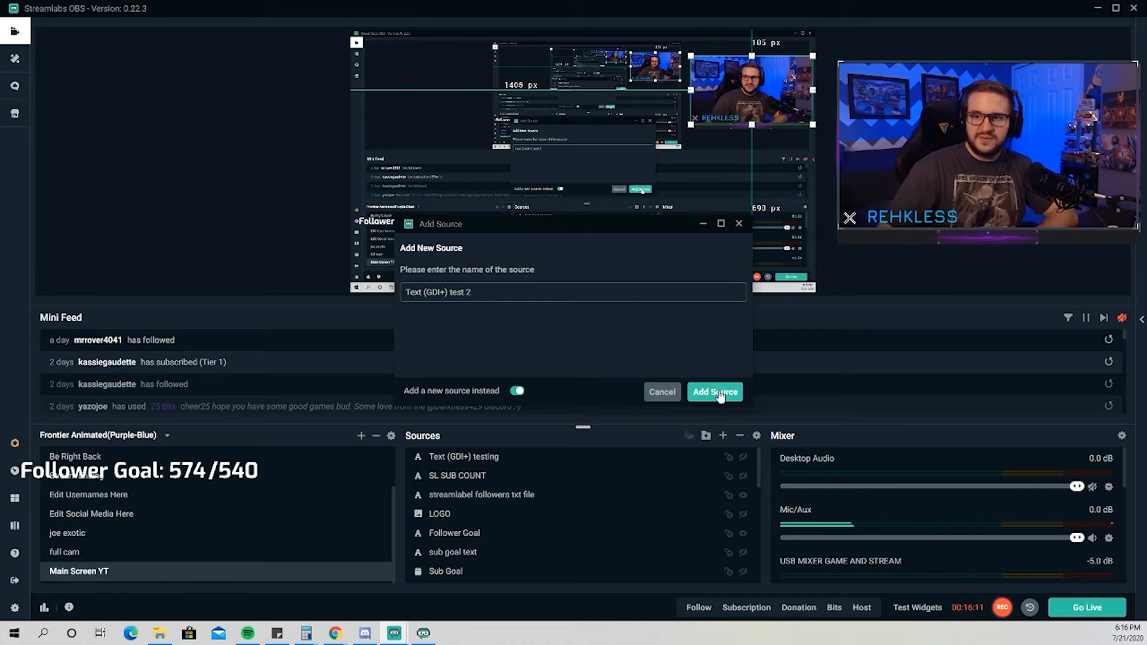
{"action": "left_click", "coordinate": [716, 392]}
Set the new text source's Google font to Exo with the Bold style.
{"action": "left_click", "coordinate": [512, 227]}
{"action": "left_click", "coordinate": [589, 257]}
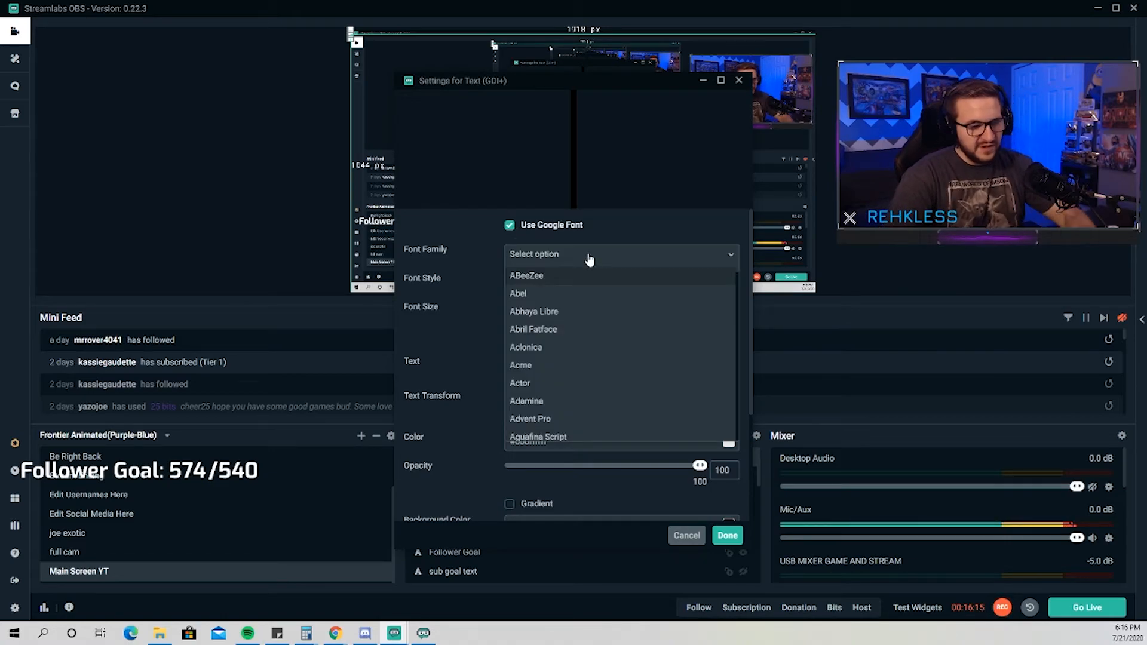
{"action": "type", "text": "exo"}
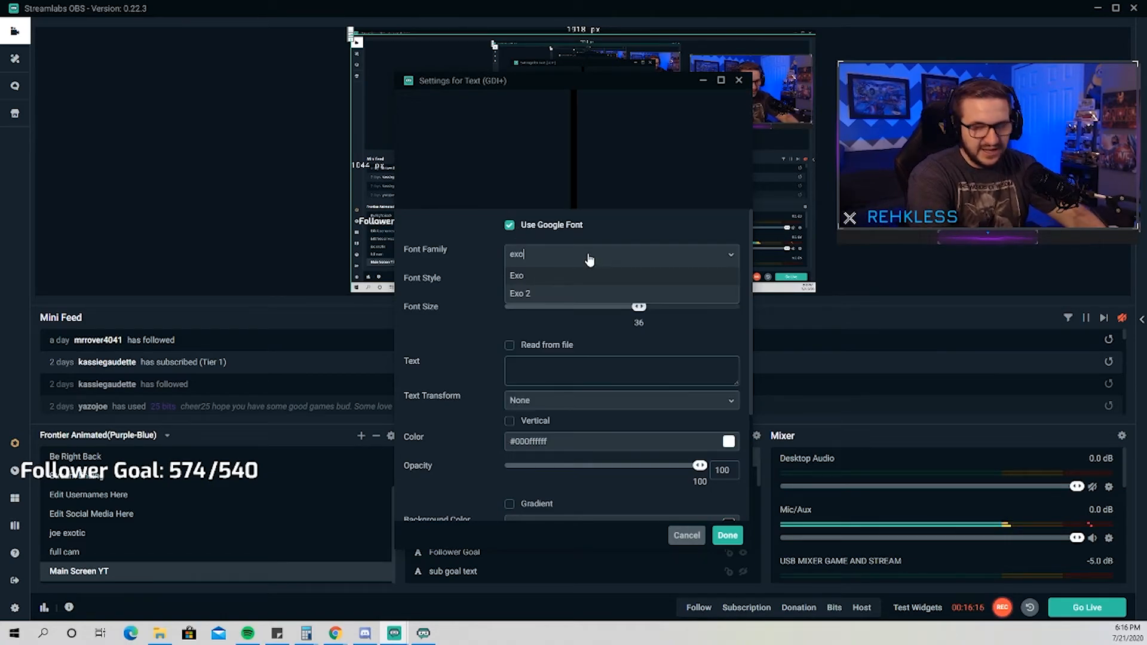
{"action": "left_click", "coordinate": [654, 277]}
{"action": "left_click", "coordinate": [650, 284]}
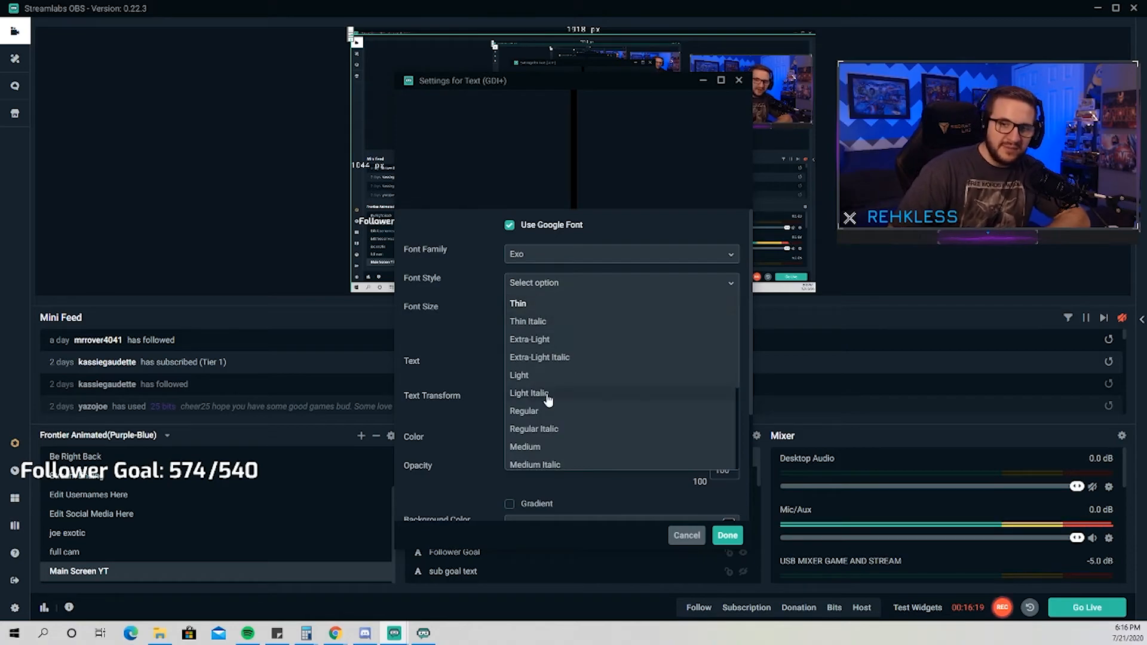
{"action": "scroll", "coordinate": [546, 400], "scroll_direction": "down", "scroll_amount": 5}
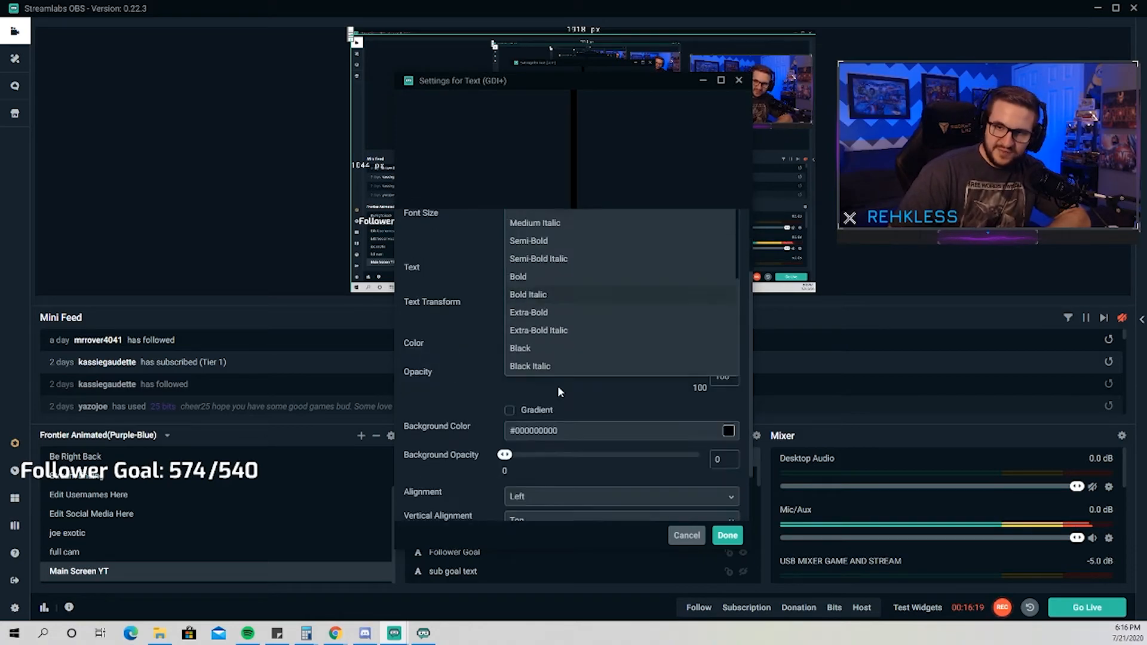
{"action": "left_click", "coordinate": [536, 272]}
Make the text source read from the most_recent_subscriber file in Documents\textfiles and confirm the source settings.
{"action": "scroll", "coordinate": [439, 266], "scroll_direction": "up", "scroll_amount": 3}
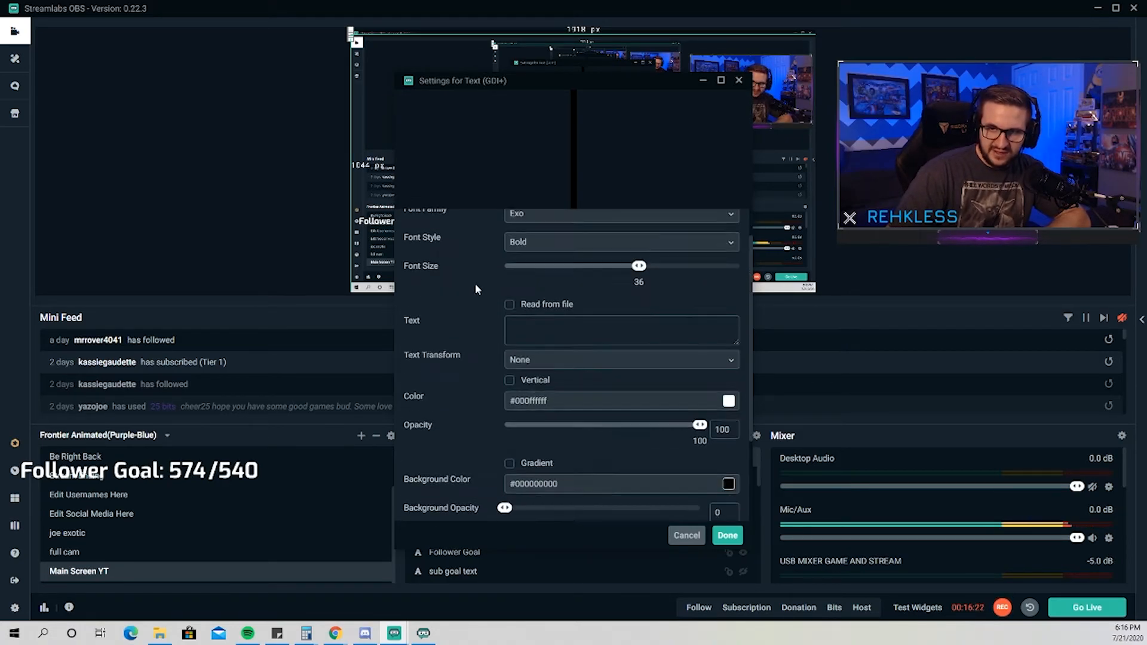
{"action": "left_click", "coordinate": [509, 305]}
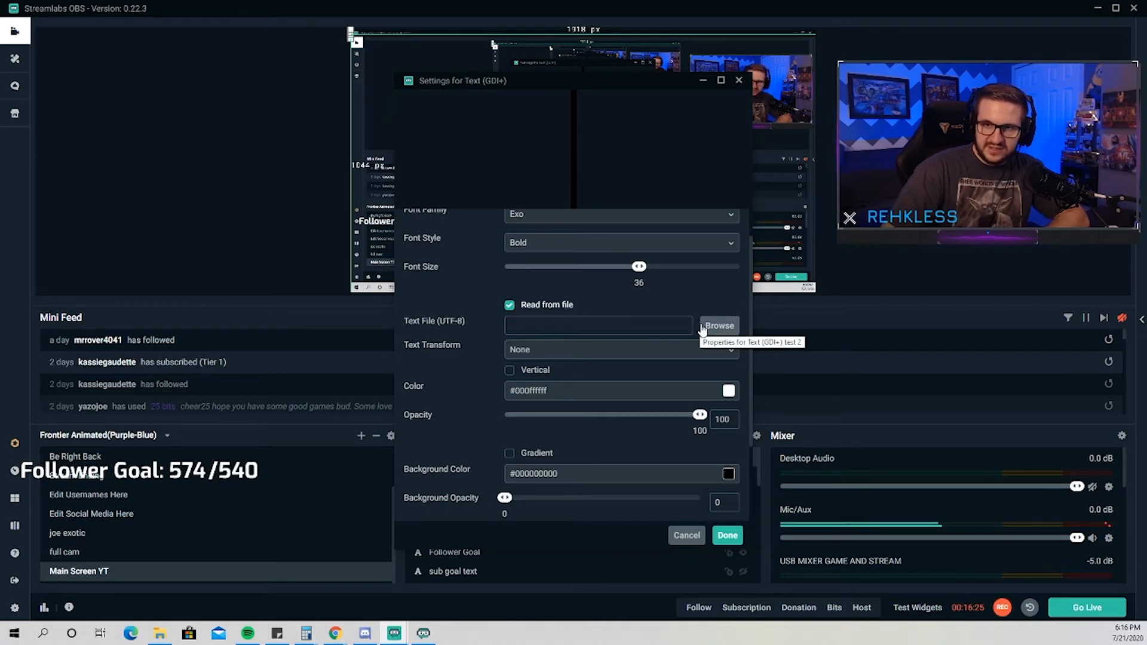
{"action": "left_click", "coordinate": [714, 326]}
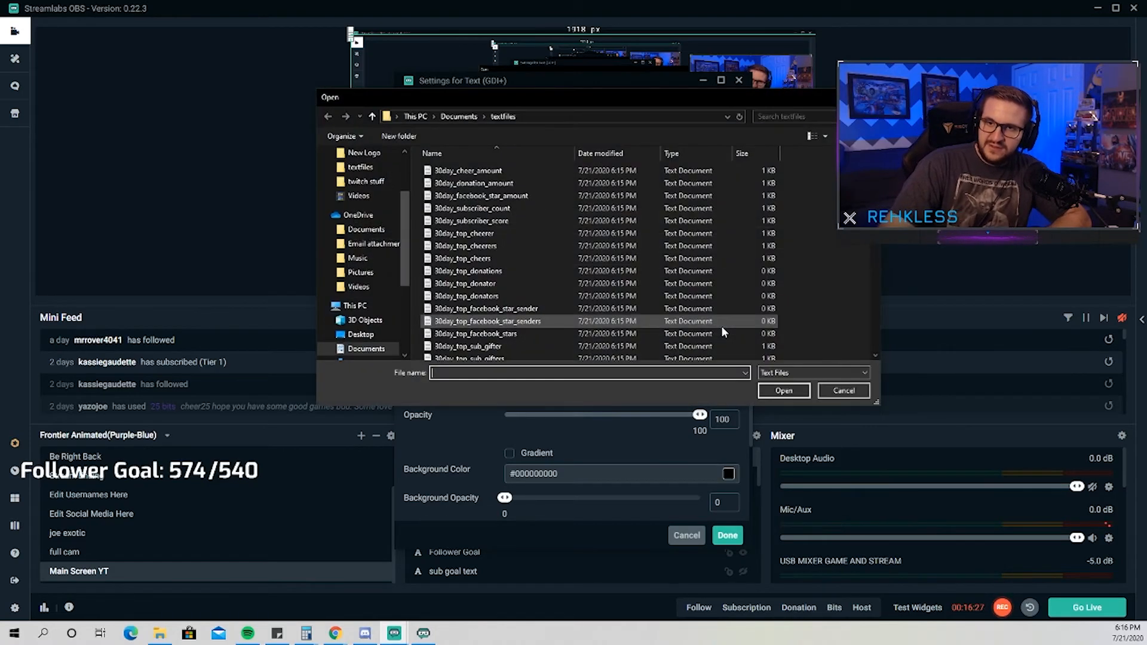
{"action": "scroll", "coordinate": [520, 283], "scroll_direction": "down", "scroll_amount": 10}
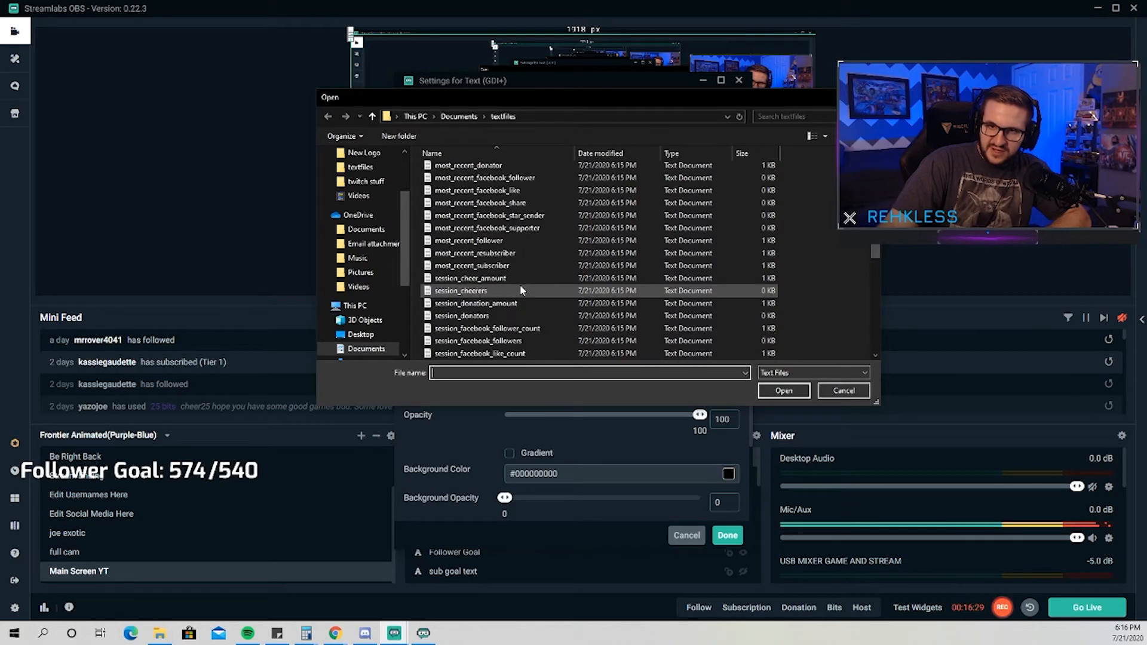
{"action": "scroll", "coordinate": [521, 285], "scroll_direction": "down", "scroll_amount": 4}
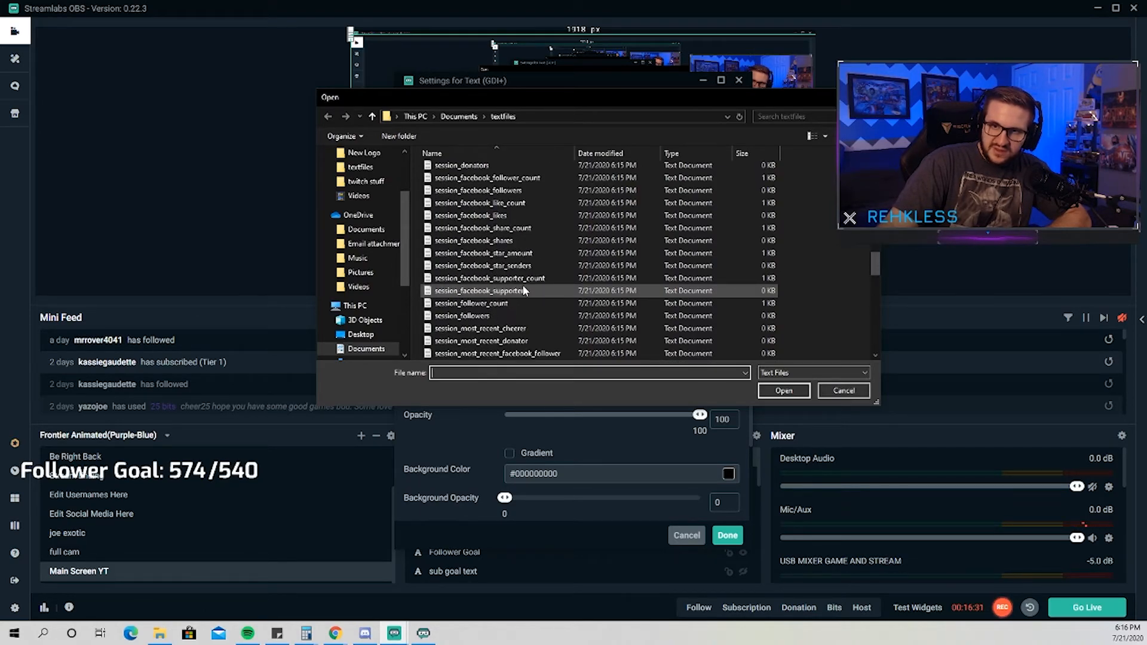
{"action": "scroll", "coordinate": [538, 336], "scroll_direction": "down", "scroll_amount": 2}
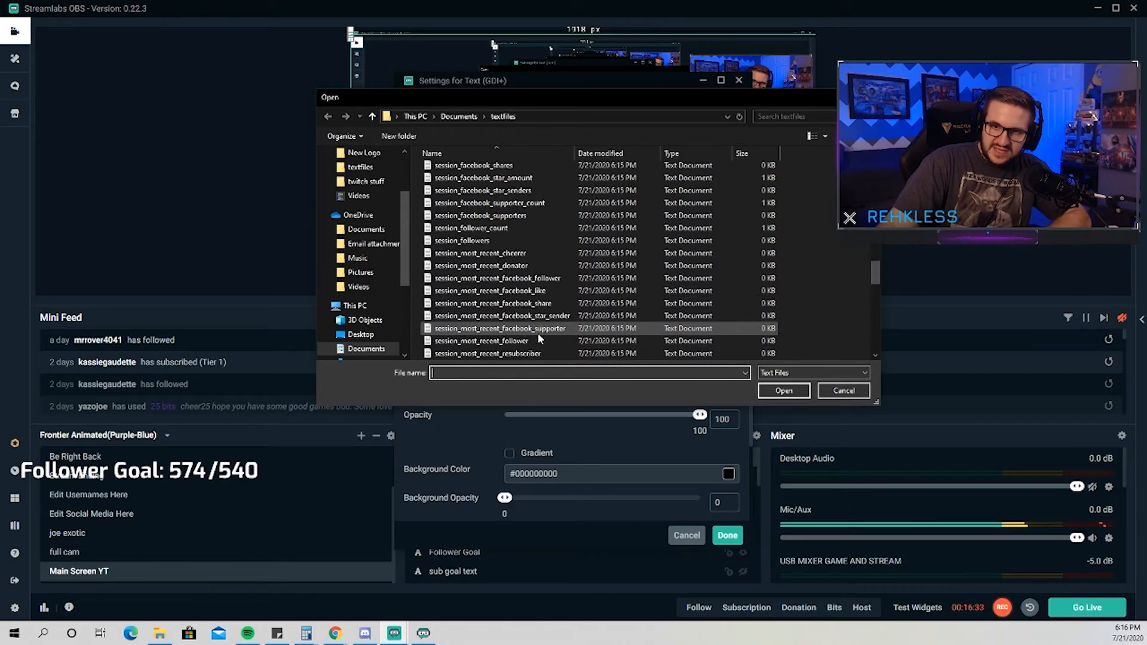
{"action": "scroll", "coordinate": [537, 332], "scroll_direction": "up", "scroll_amount": 6}
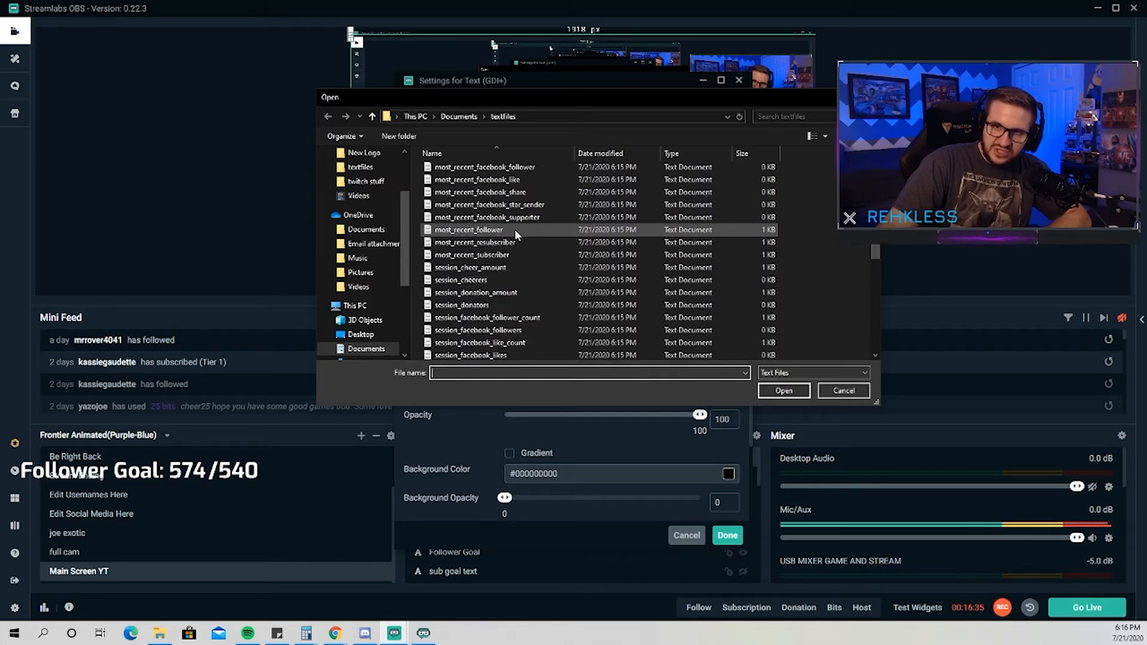
{"action": "left_click", "coordinate": [513, 254]}
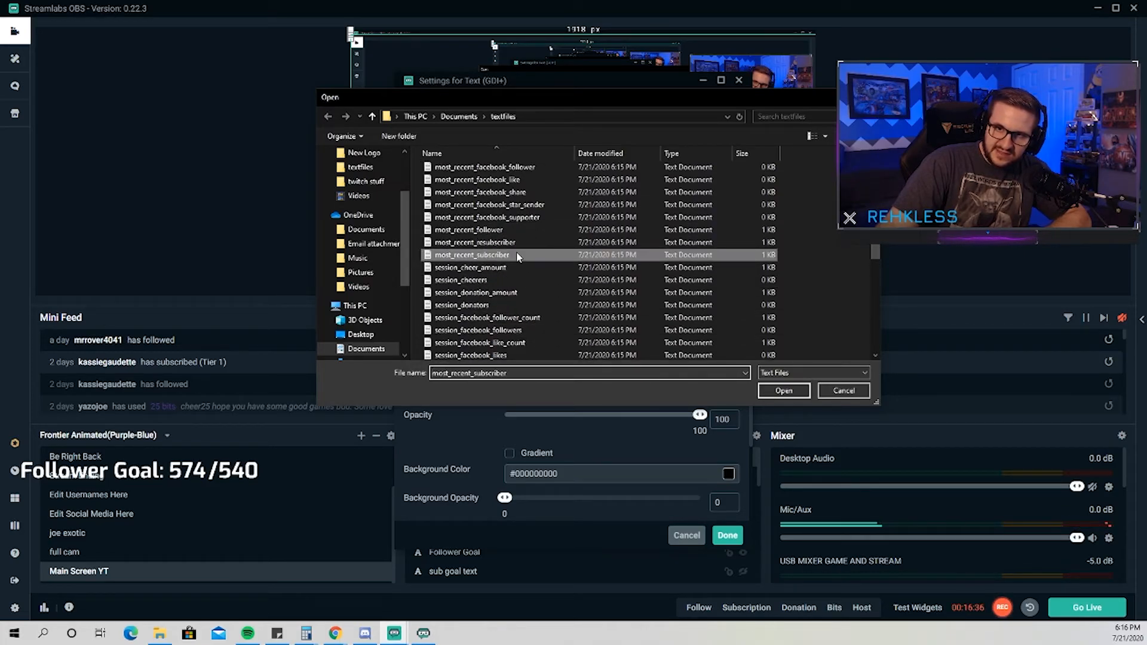
{"action": "left_click", "coordinate": [784, 391]}
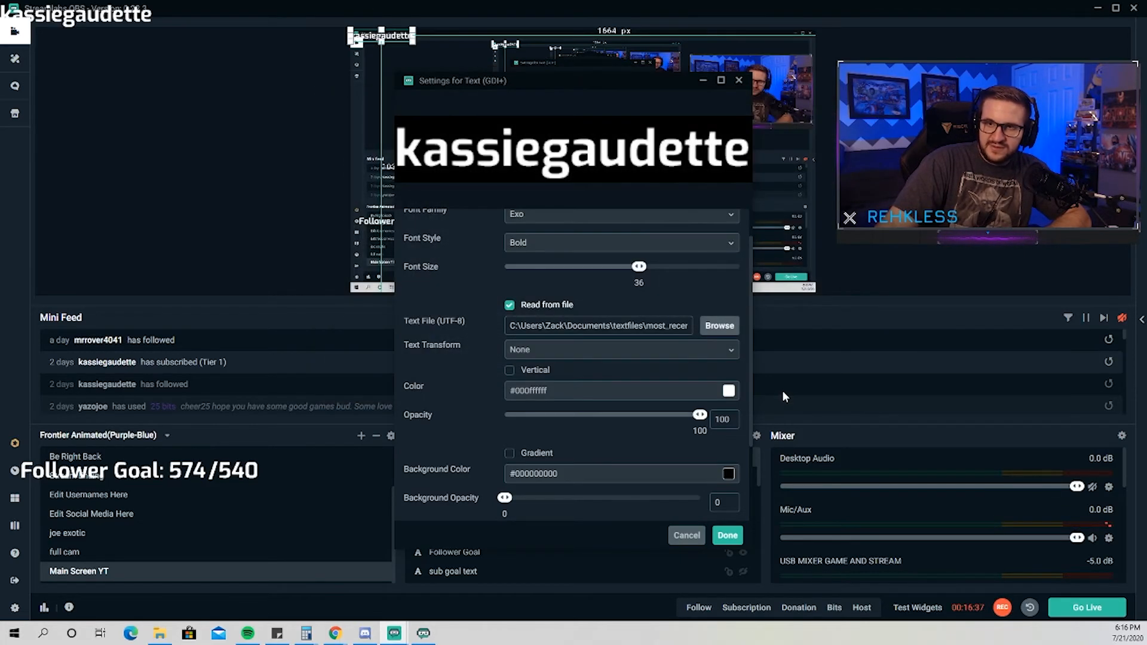
{"action": "left_click", "coordinate": [727, 535]}
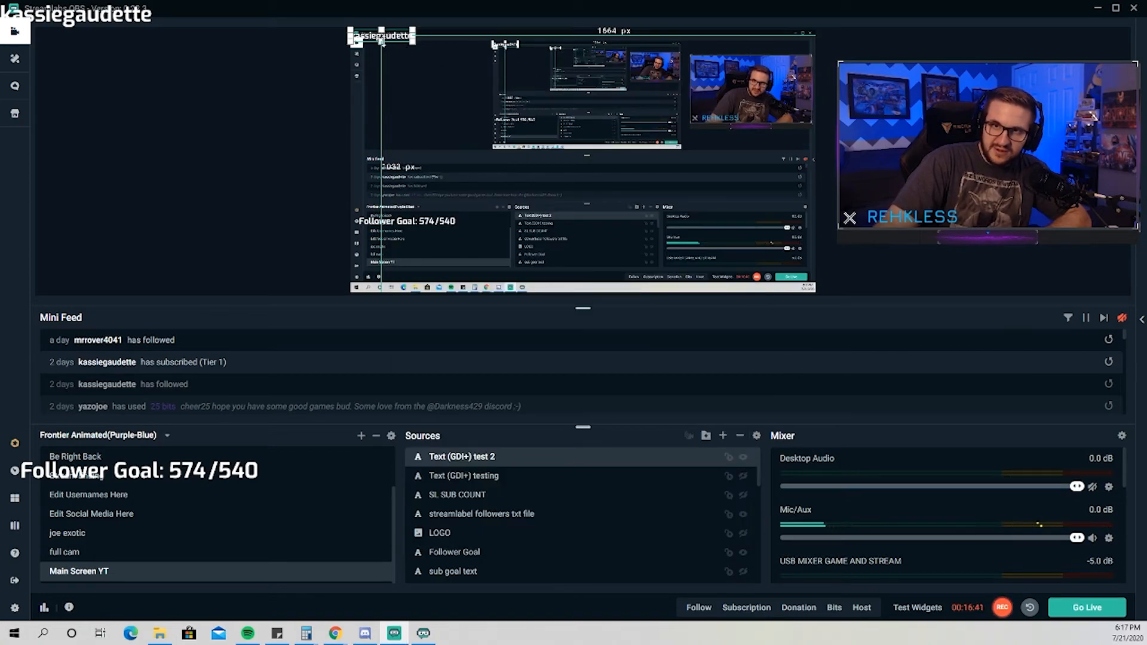
Move the subscriber text to about 246 px from the canvas's left edge and 317 px from its top, and deselect it.
{"action": "left_click_drag", "start_coordinate": [382, 38], "coordinate": [441, 112]}
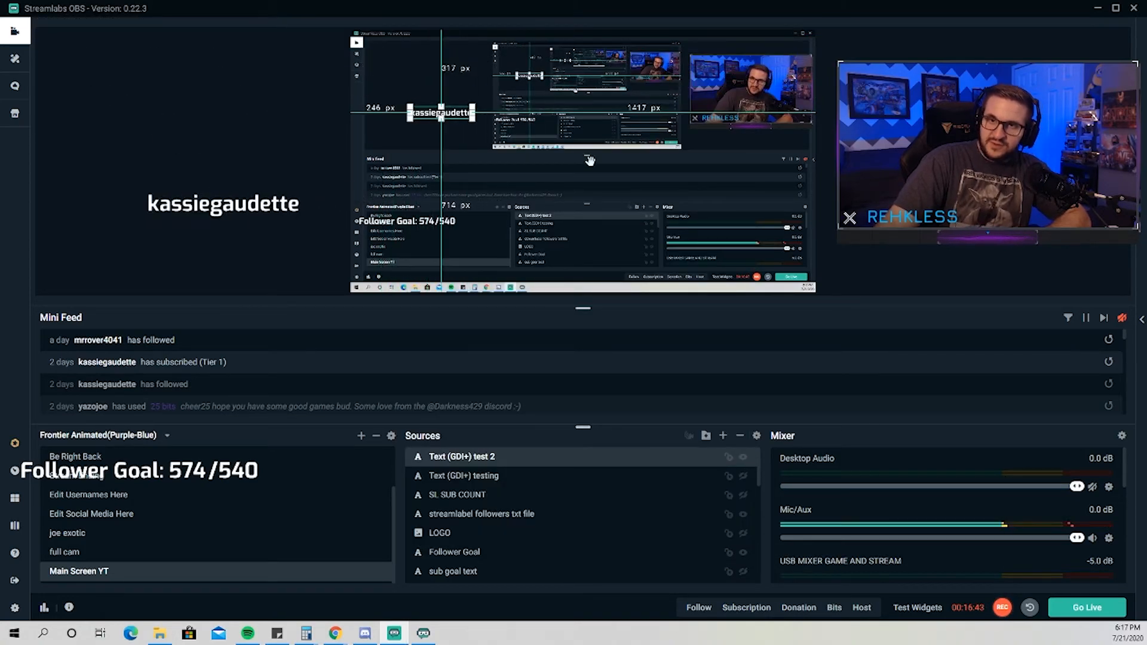
{"action": "left_click", "coordinate": [885, 179]}
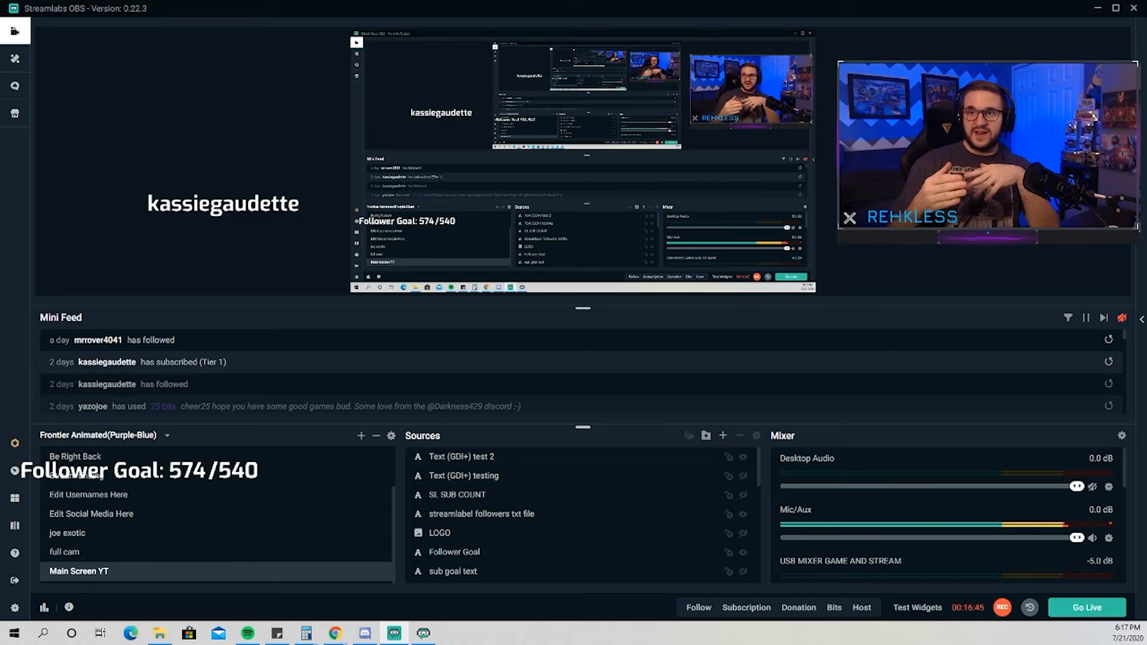